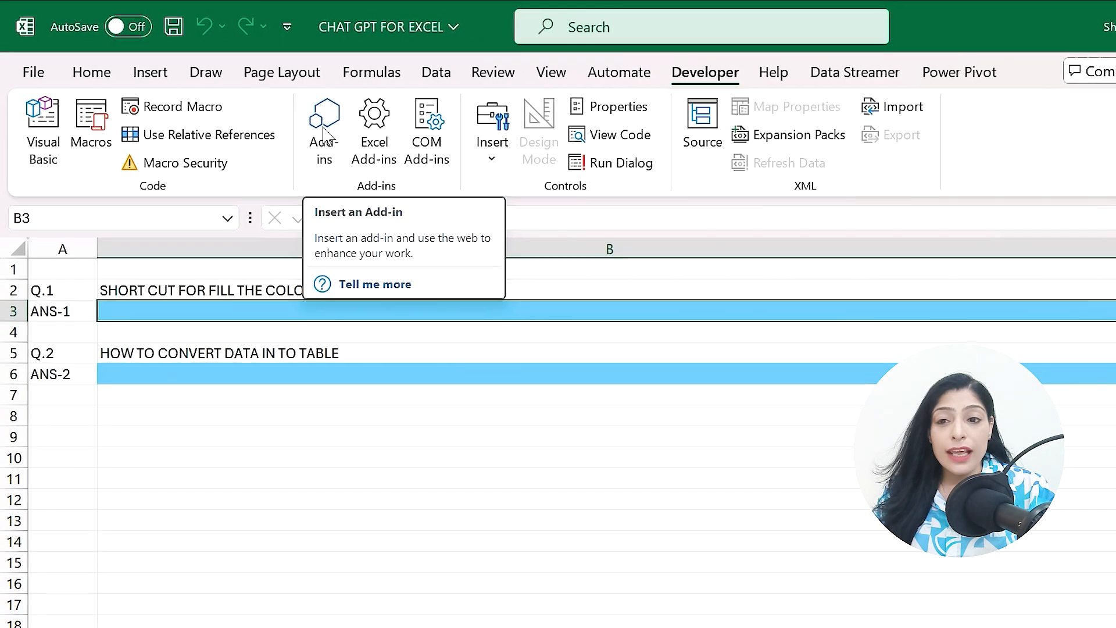
- Open the Office Add-ins store and search for chat gpt for excel
left_click(341, 140)
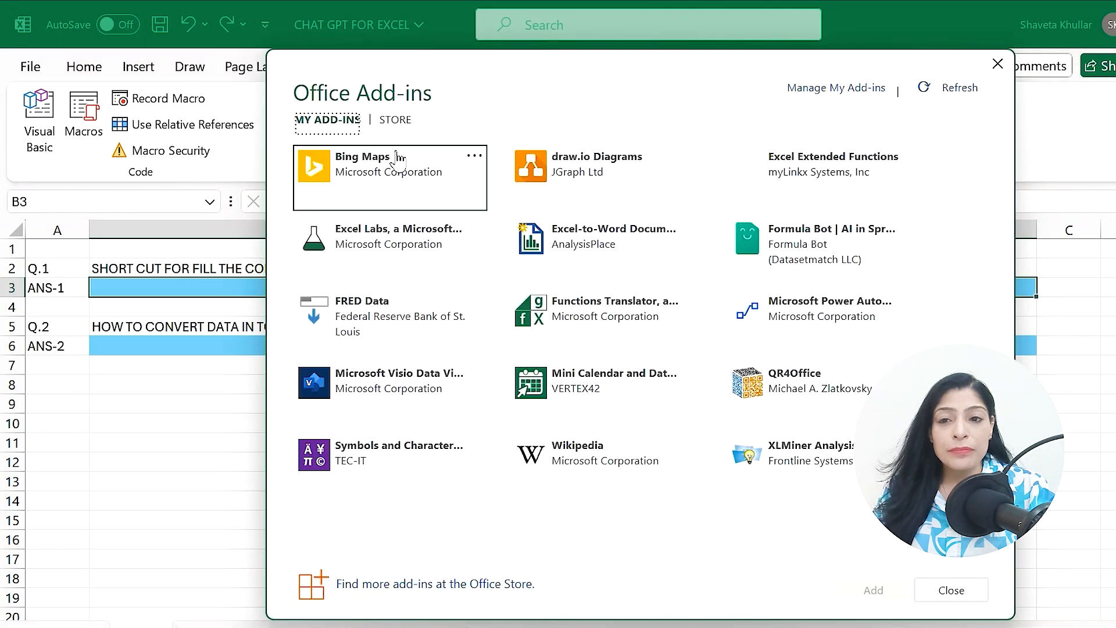
left_click(407, 120)
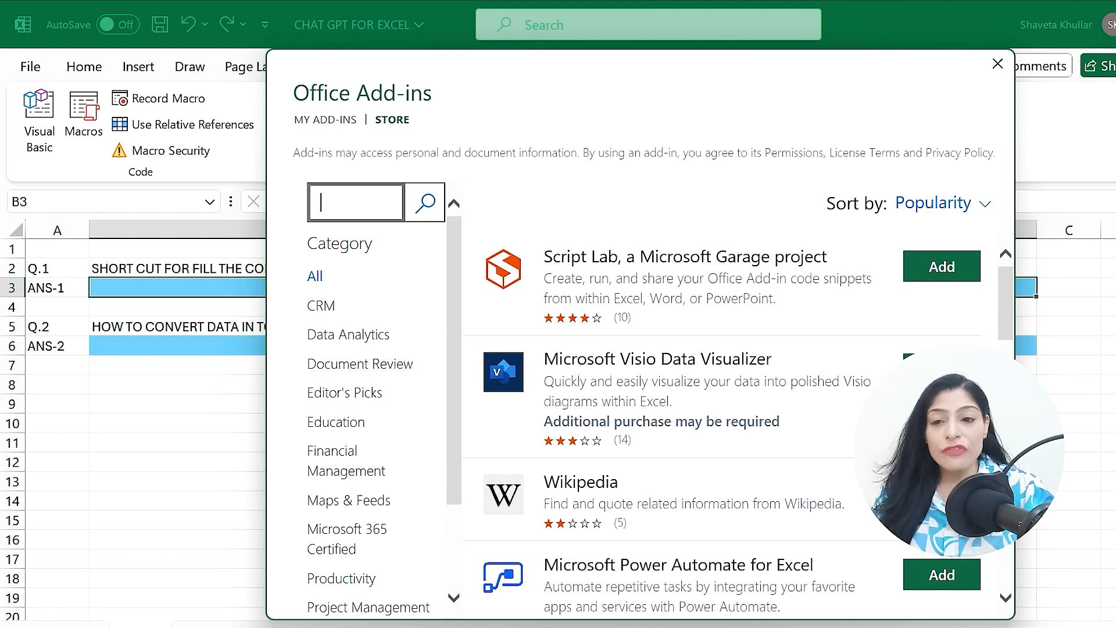
type("chat ")
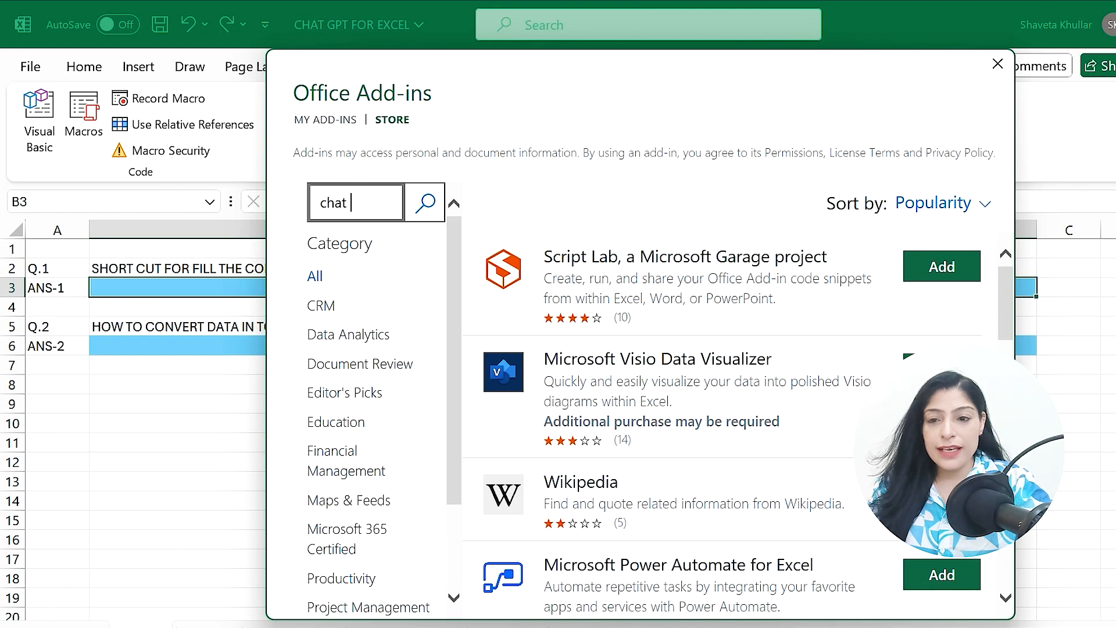
type("gpt")
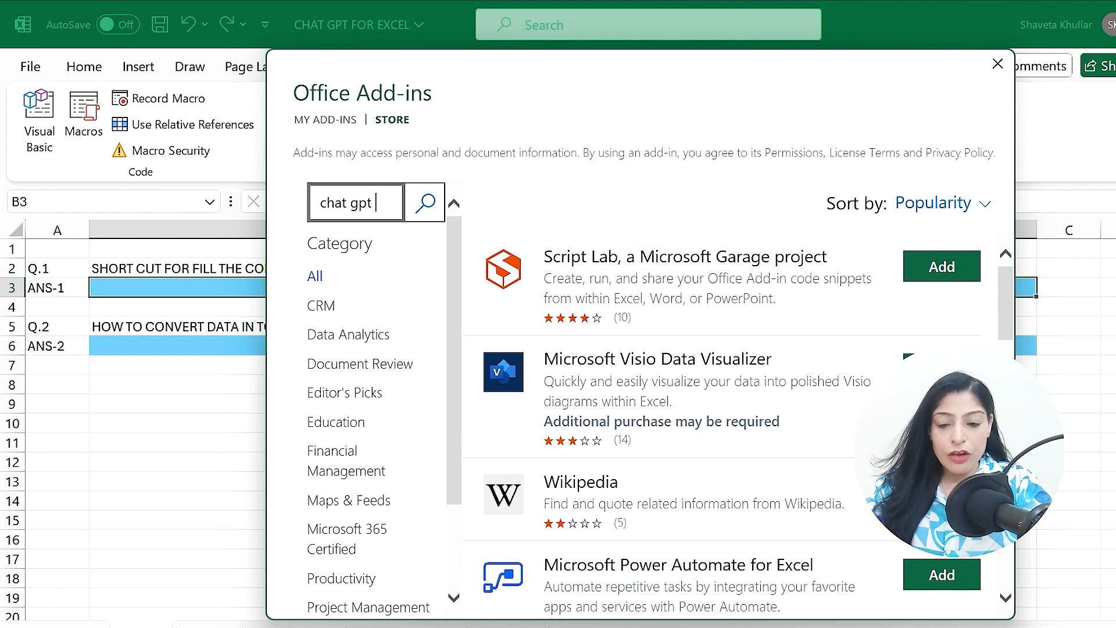
type(" for excel")
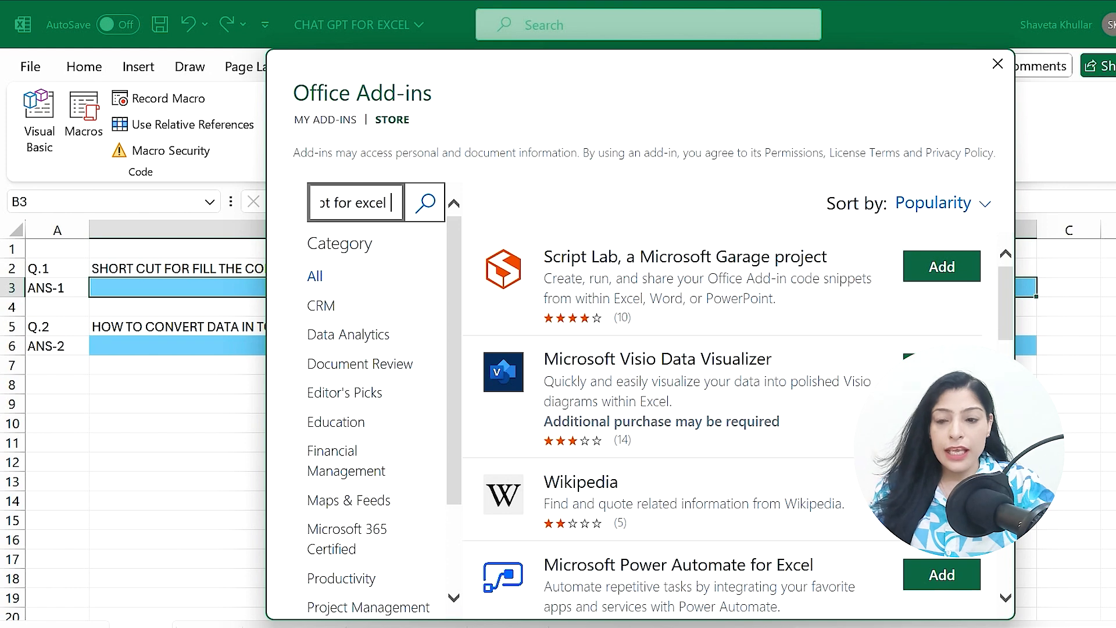
left_click(430, 203)
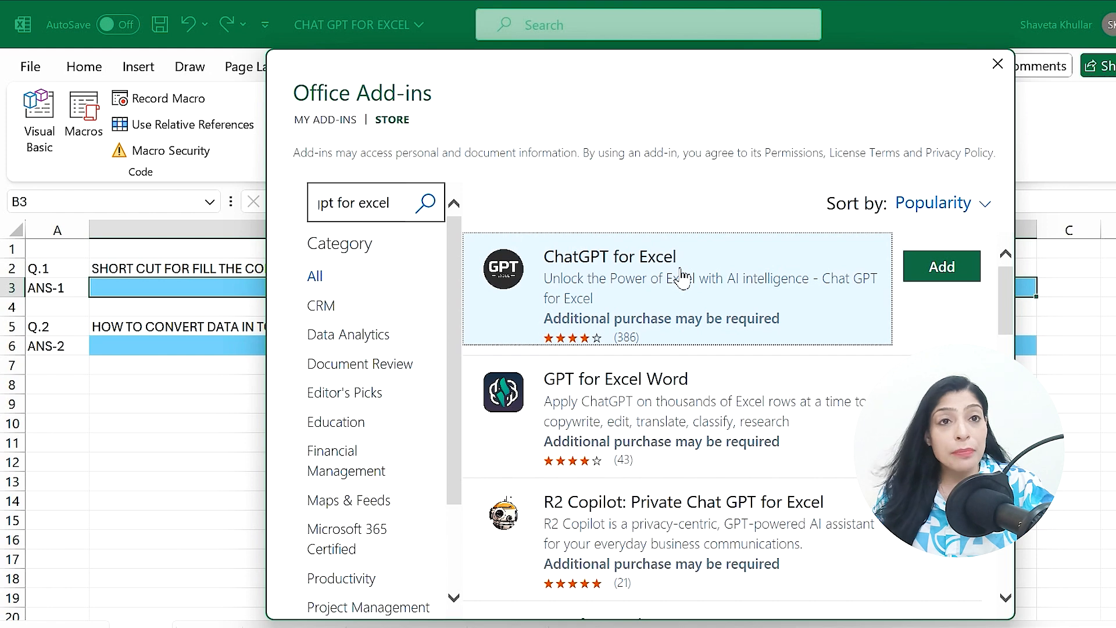
- Add the ChatGPT for Excel add-in, accepting its license terms, and close its task pane
left_click(941, 267)
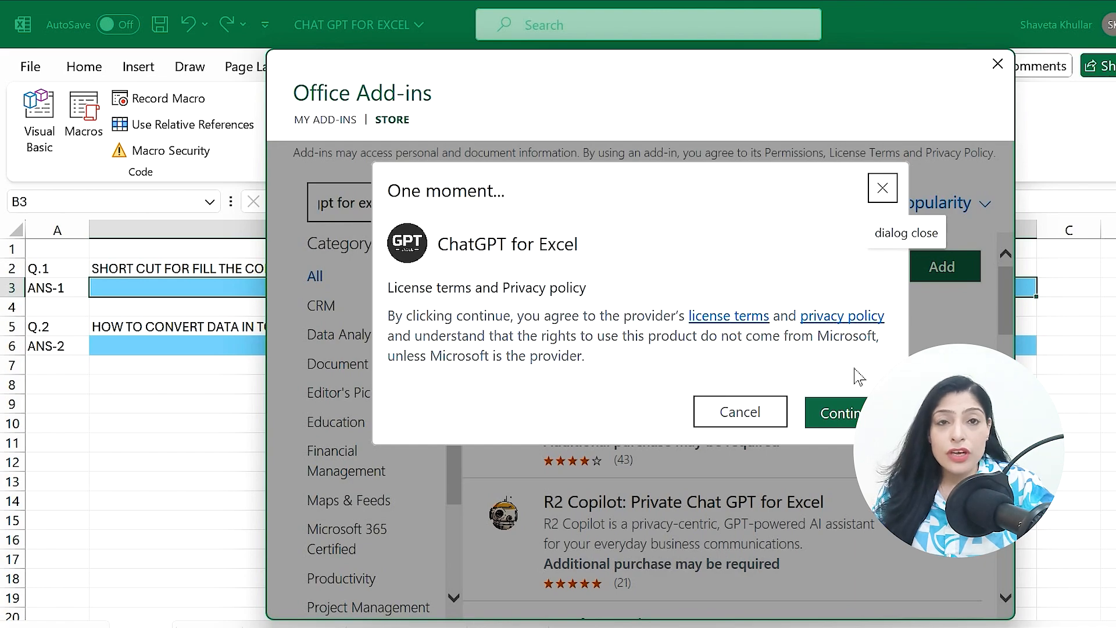
left_click(842, 413)
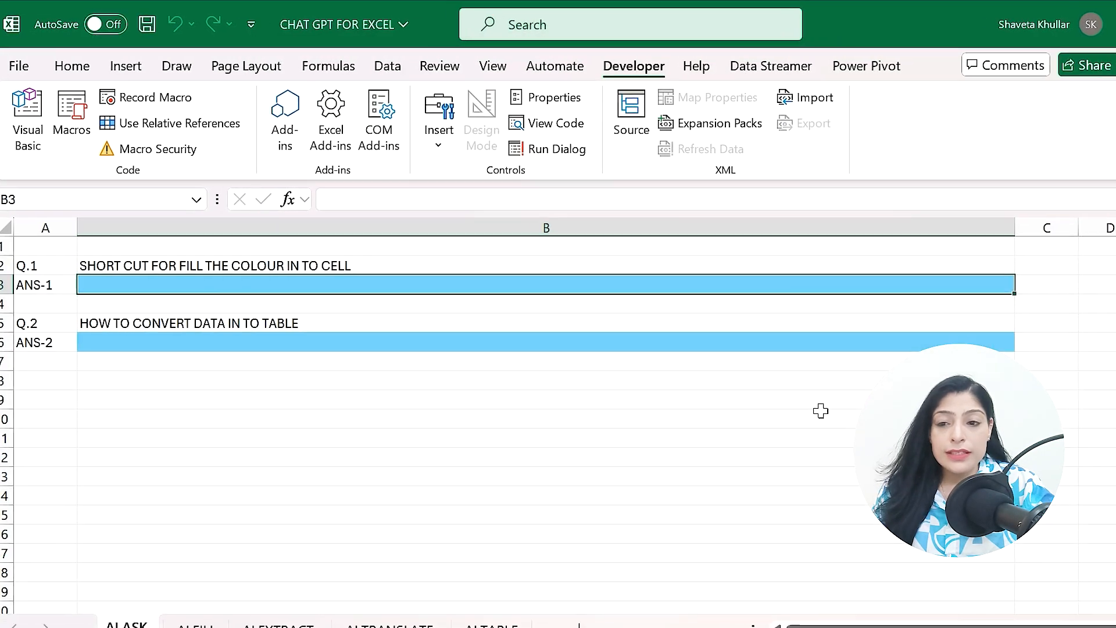
left_click(67, 66)
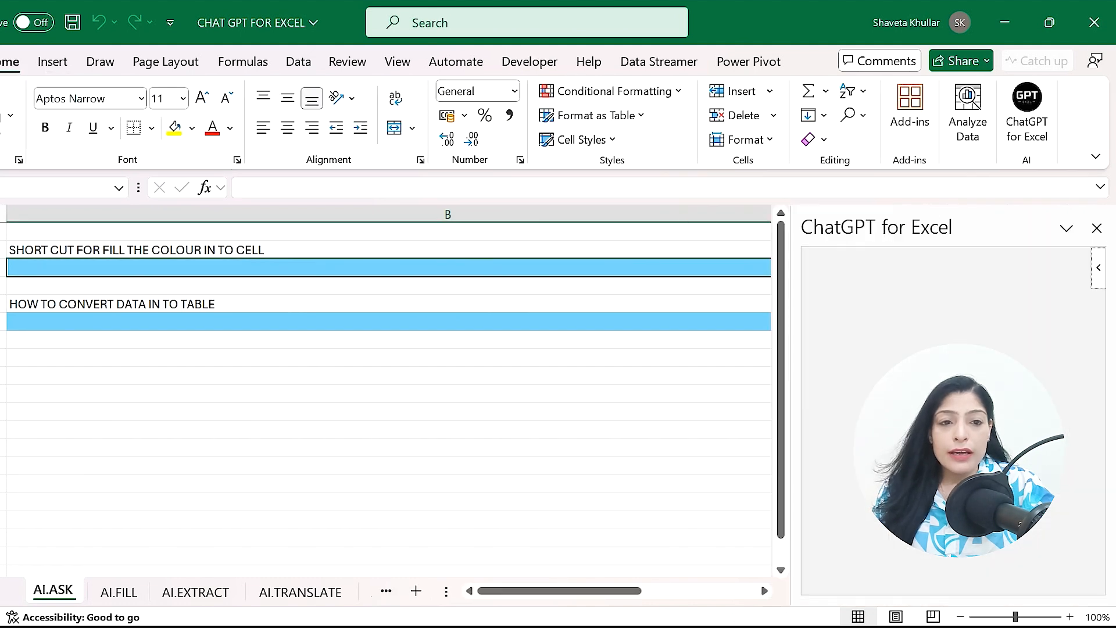
left_click(1096, 227)
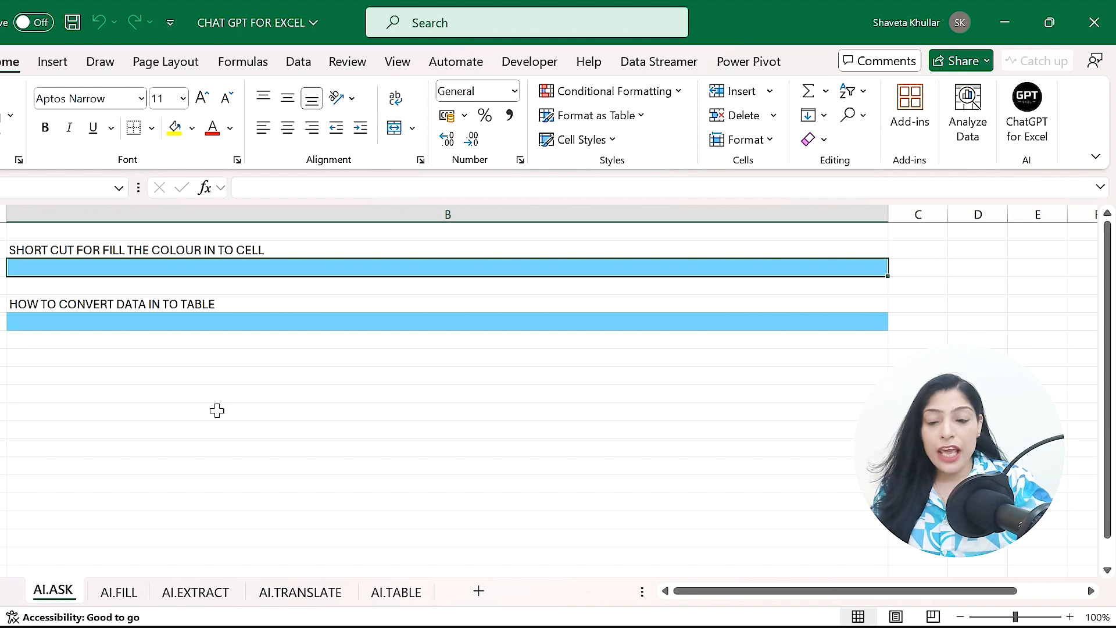
- Enter the formula =AI.ASK(B2) in B3 to answer the question in B2
type("=")
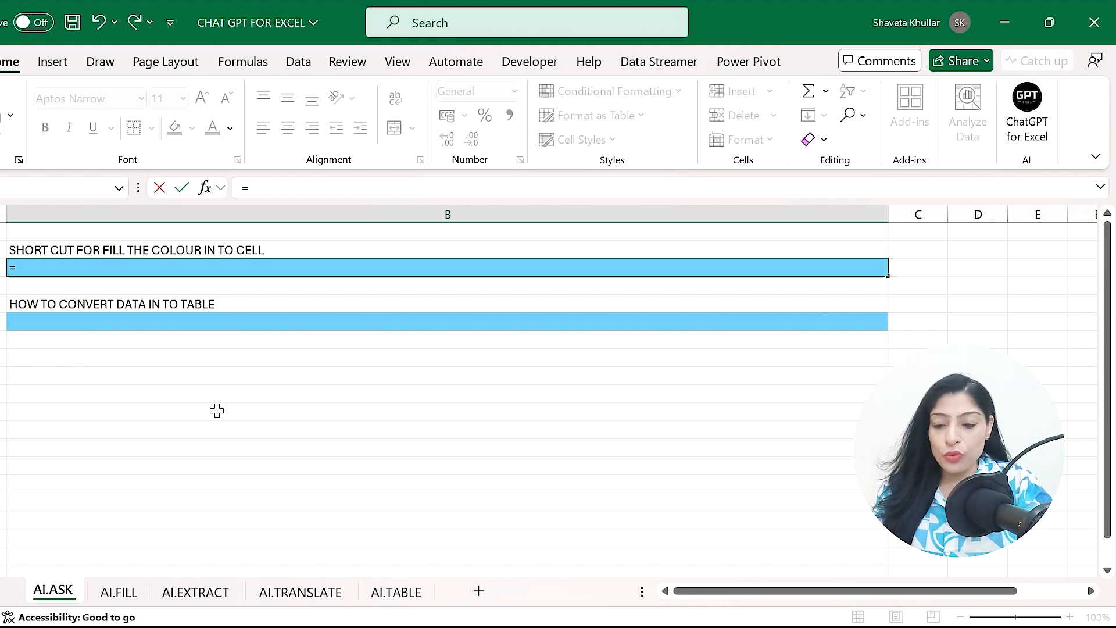
type("ai.a")
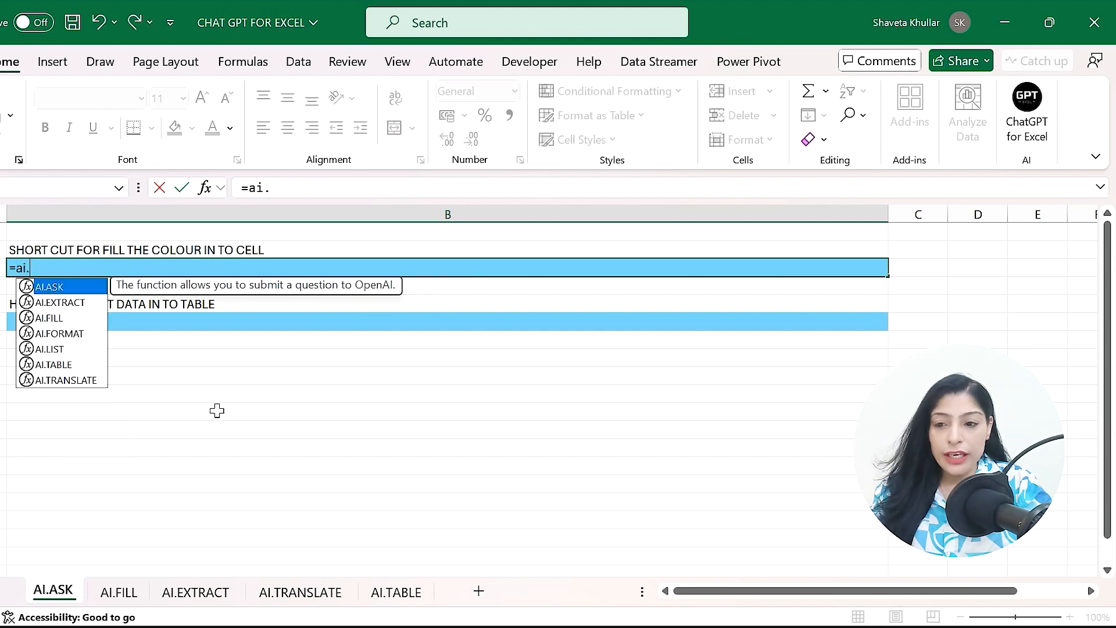
double_click(66, 291)
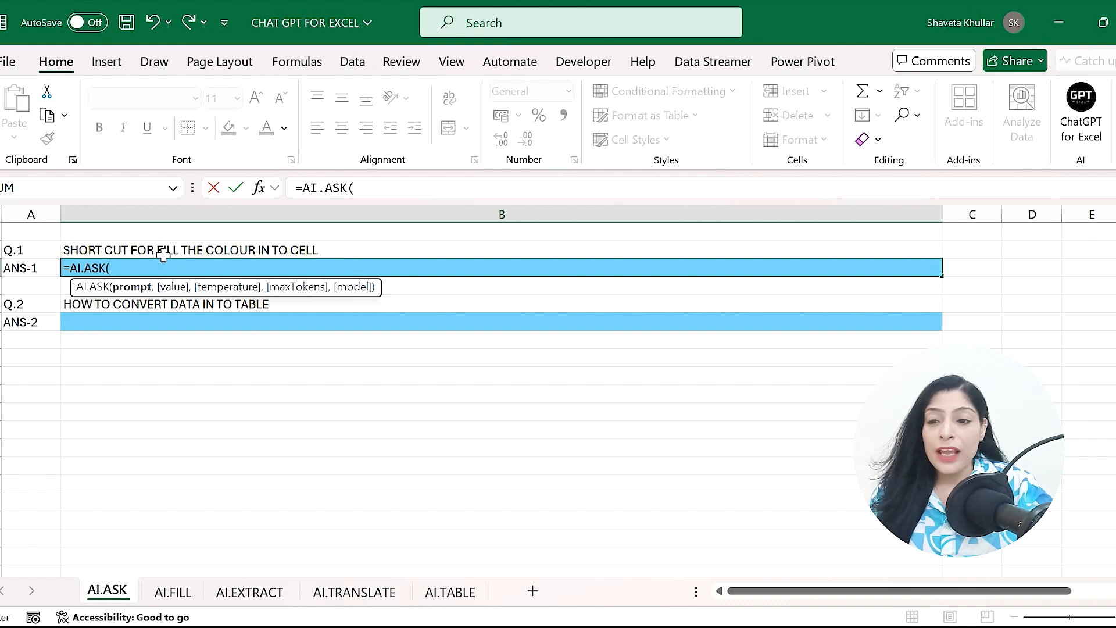
left_click(147, 254)
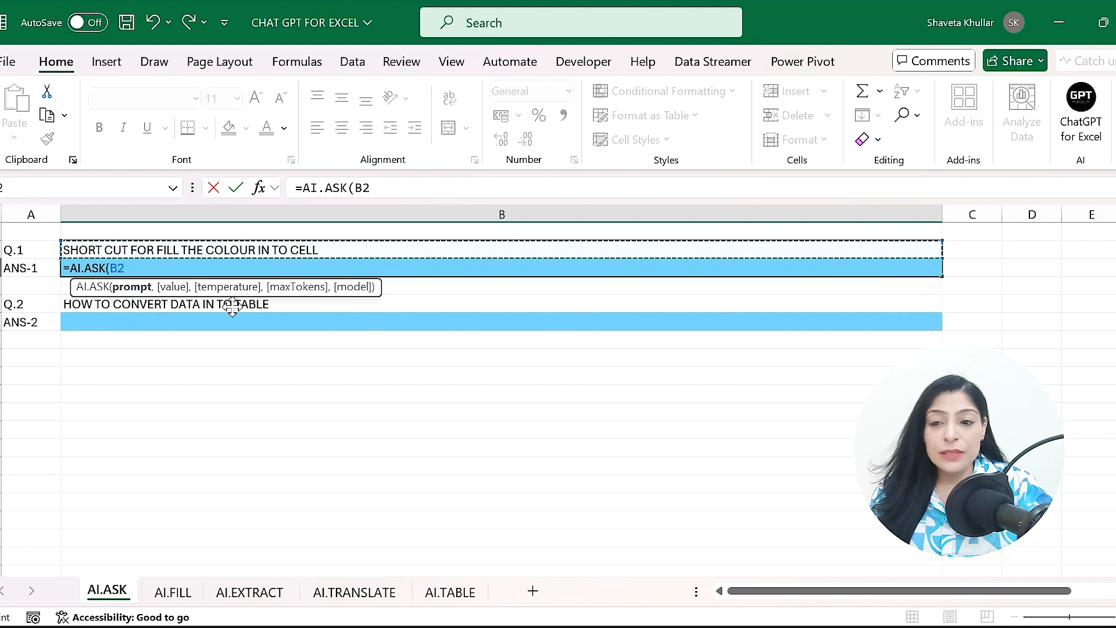
type(")")
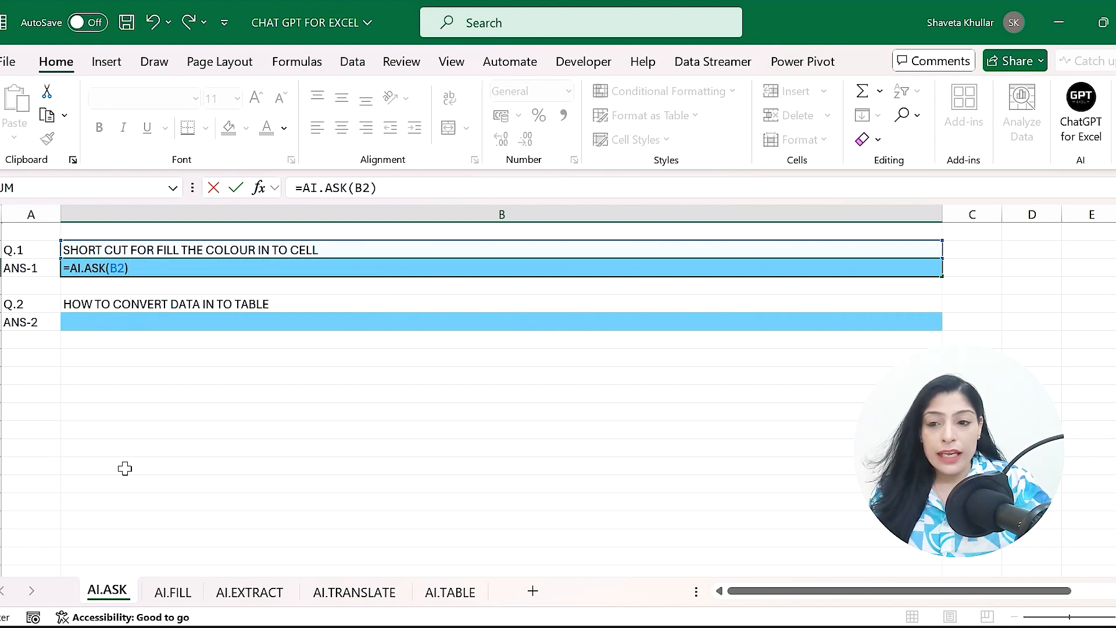
key("Return")
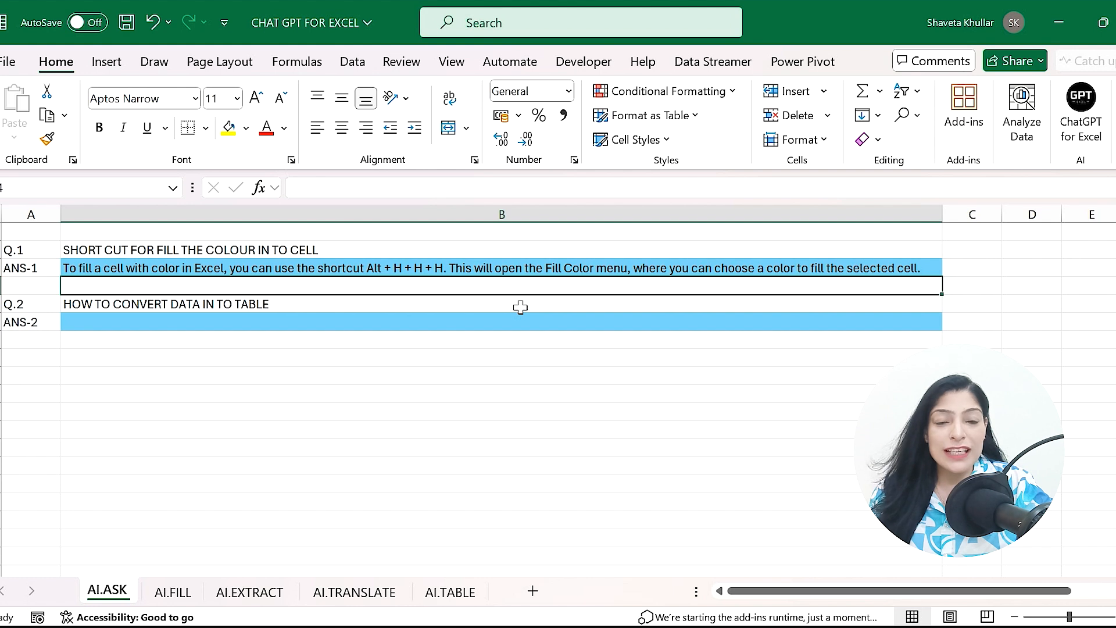
- Enter the formula =AI.ASK(B5) in B6 to answer the question in B5
left_click(173, 326)
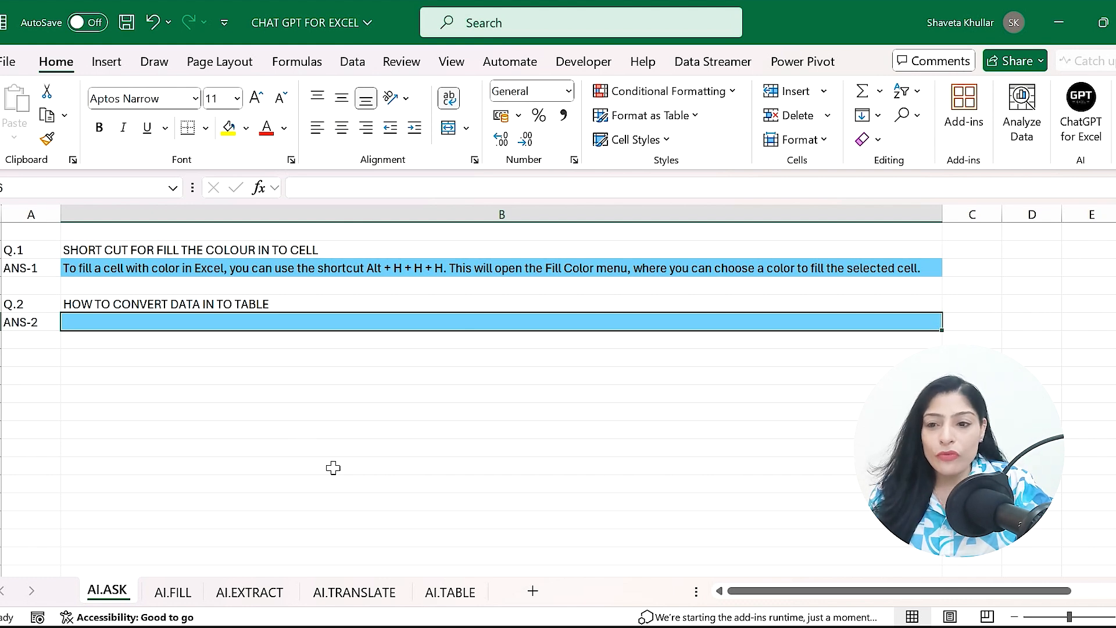
type("=")
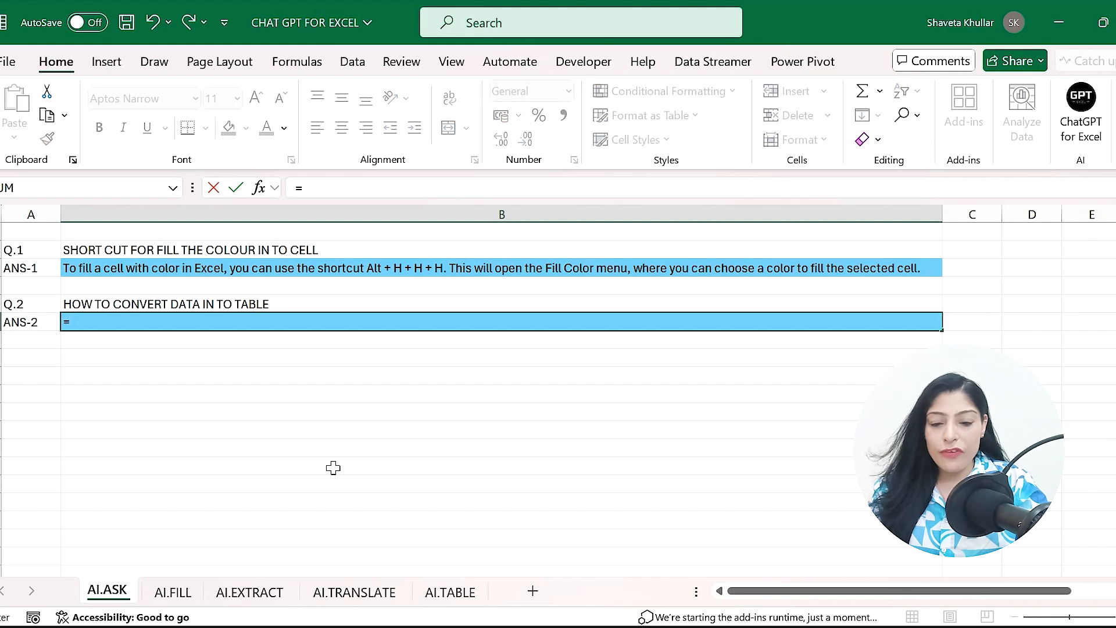
type("ai.ask")
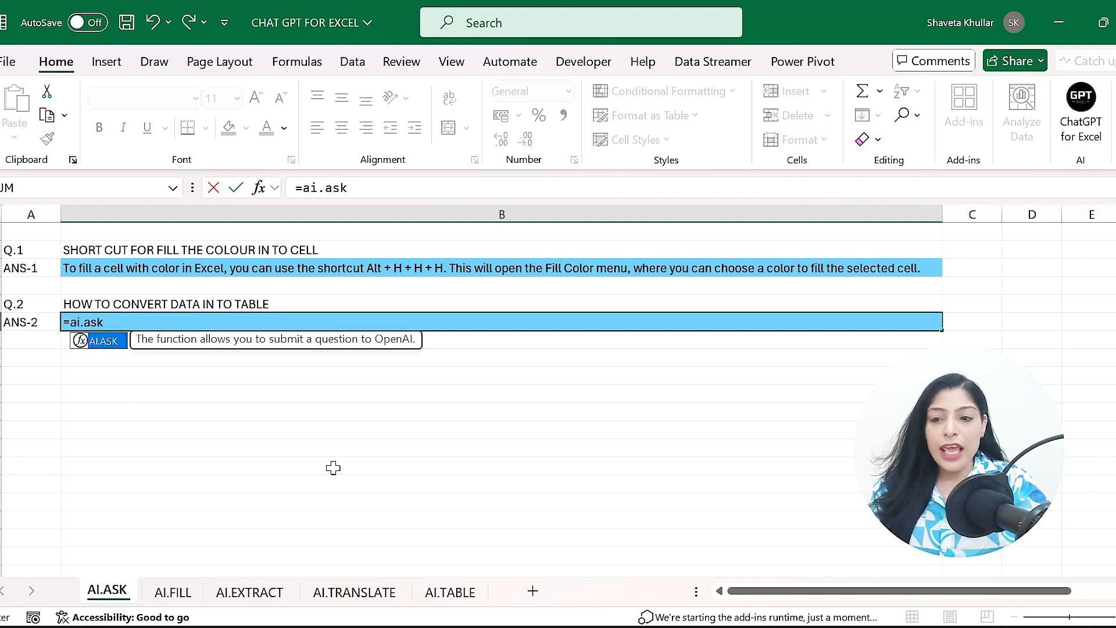
type("(")
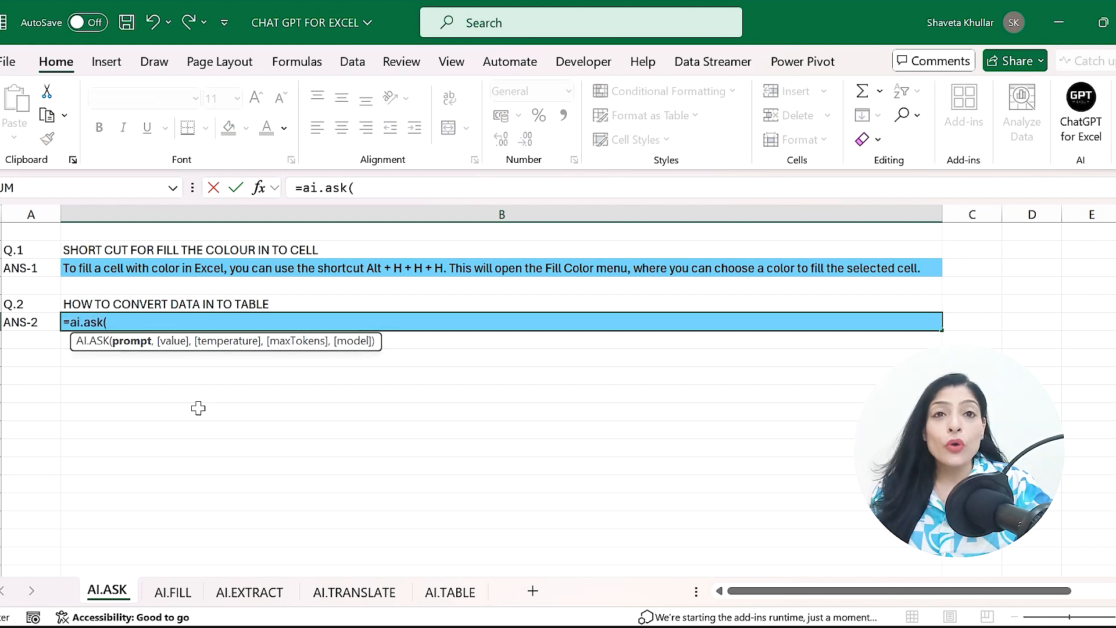
left_click(155, 309)
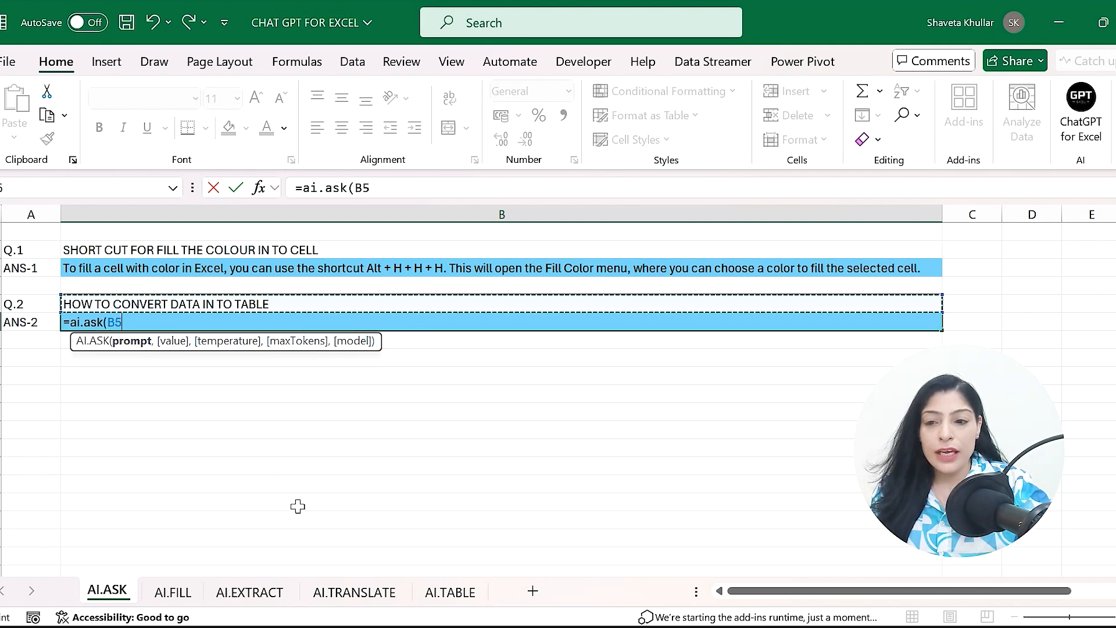
type(")")
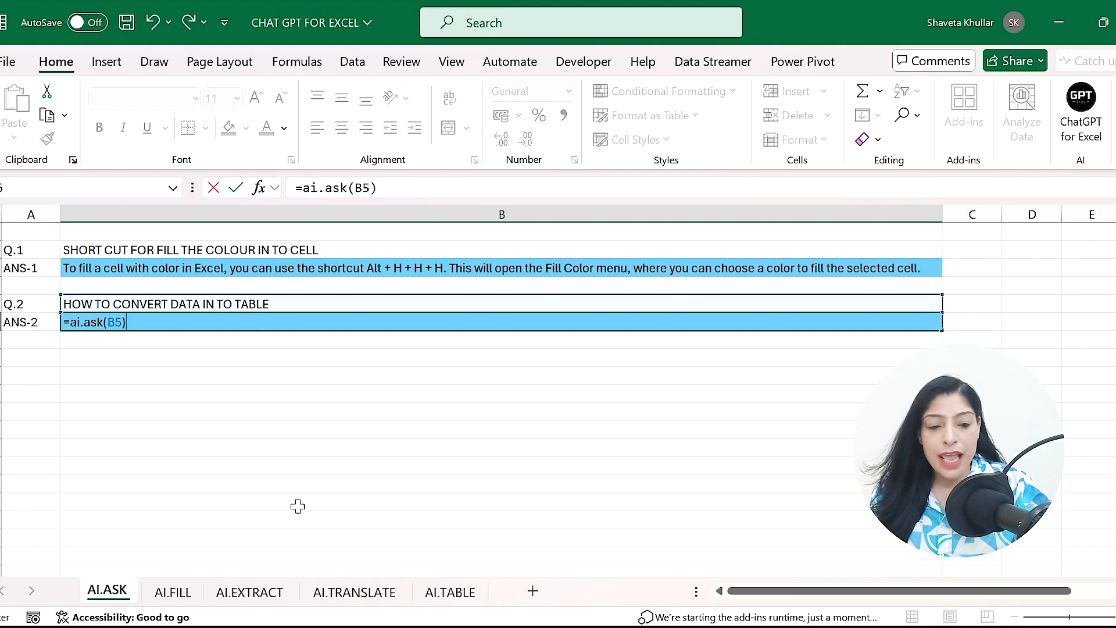
key("Return")
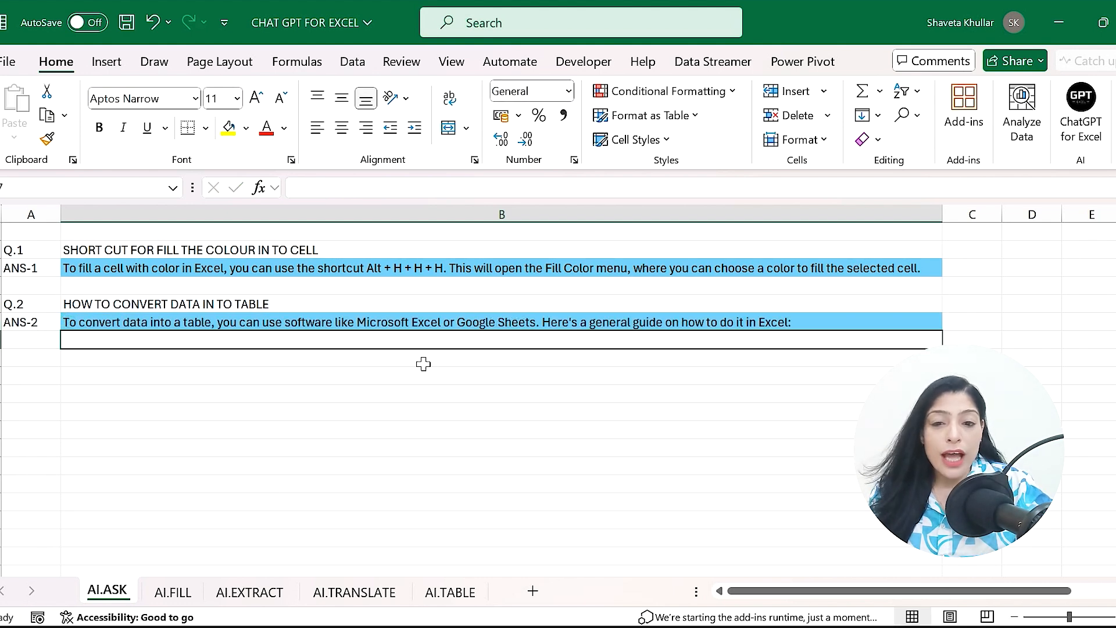
- Autofit the height of row 6 so the whole answer shows
left_click(452, 328)
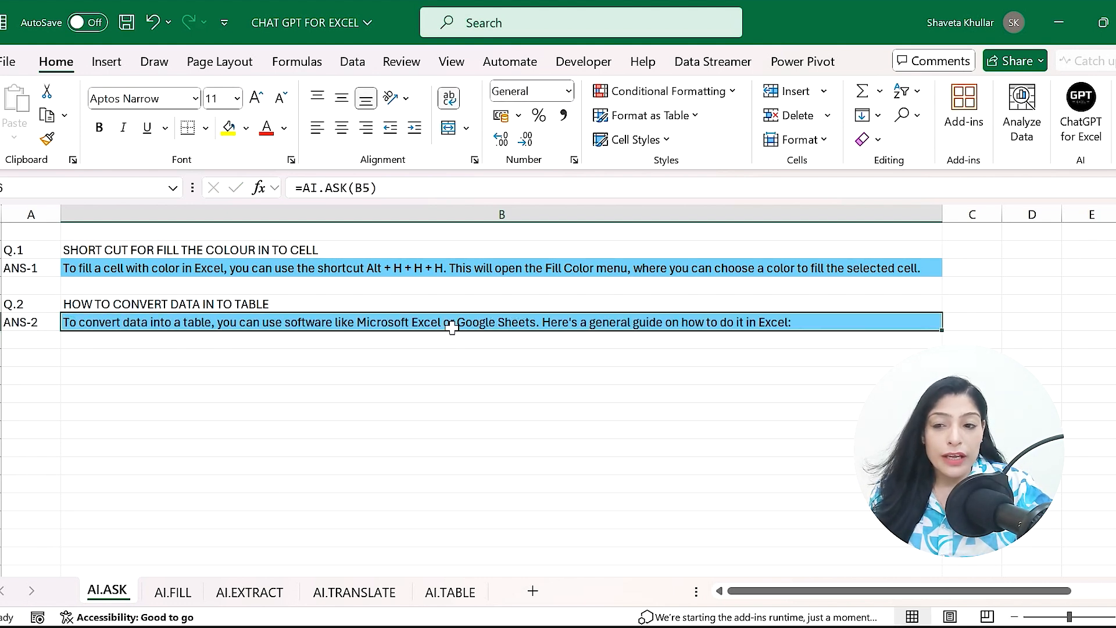
double_click(4, 336)
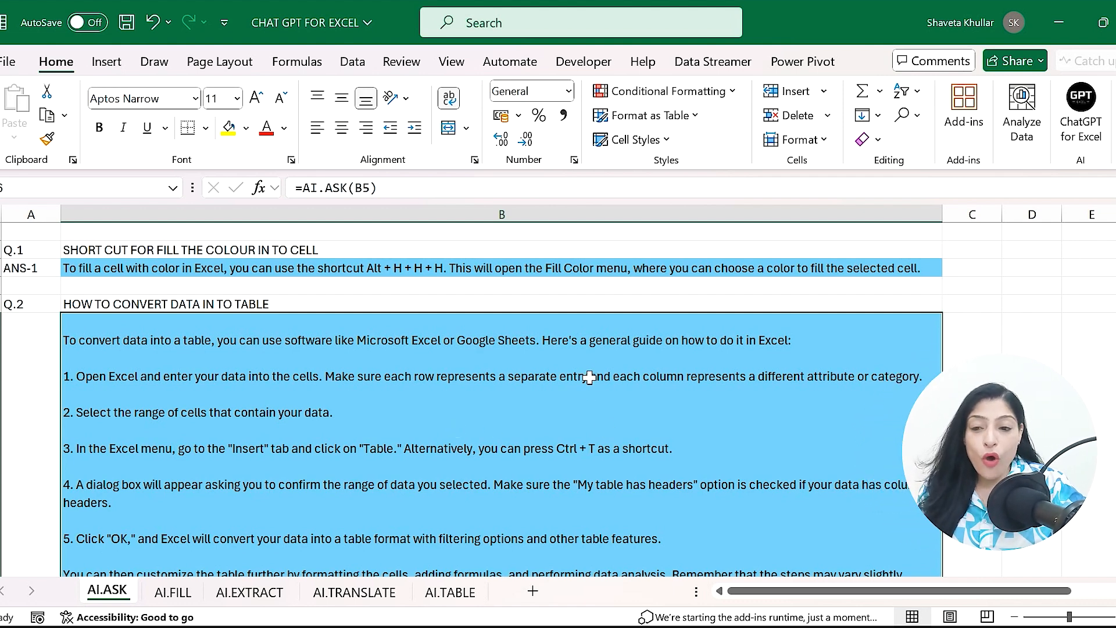
scroll(500, 395, "down", 2)
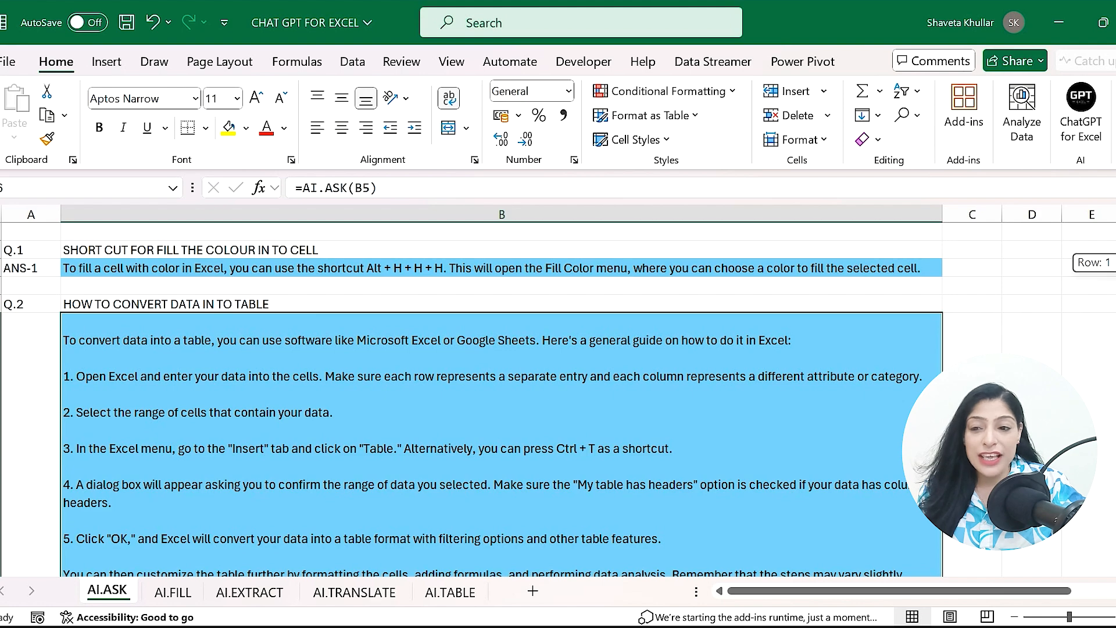
scroll(569, 389, "up", 2)
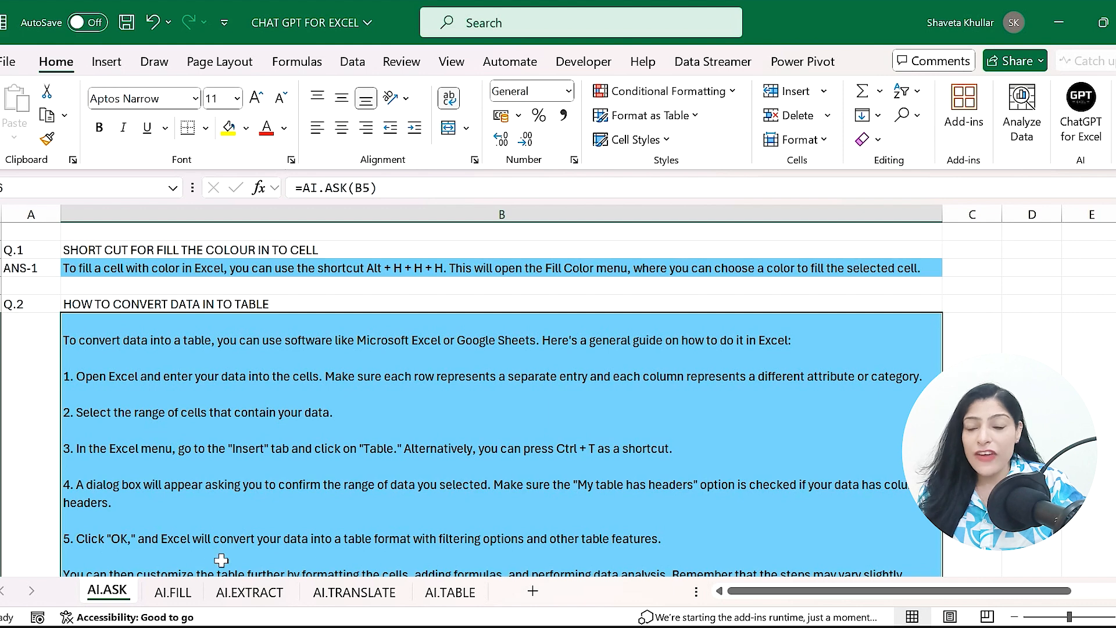
- Switch to the AI.FILL sheet and examine the city, country and temperature example data
left_click(182, 603)
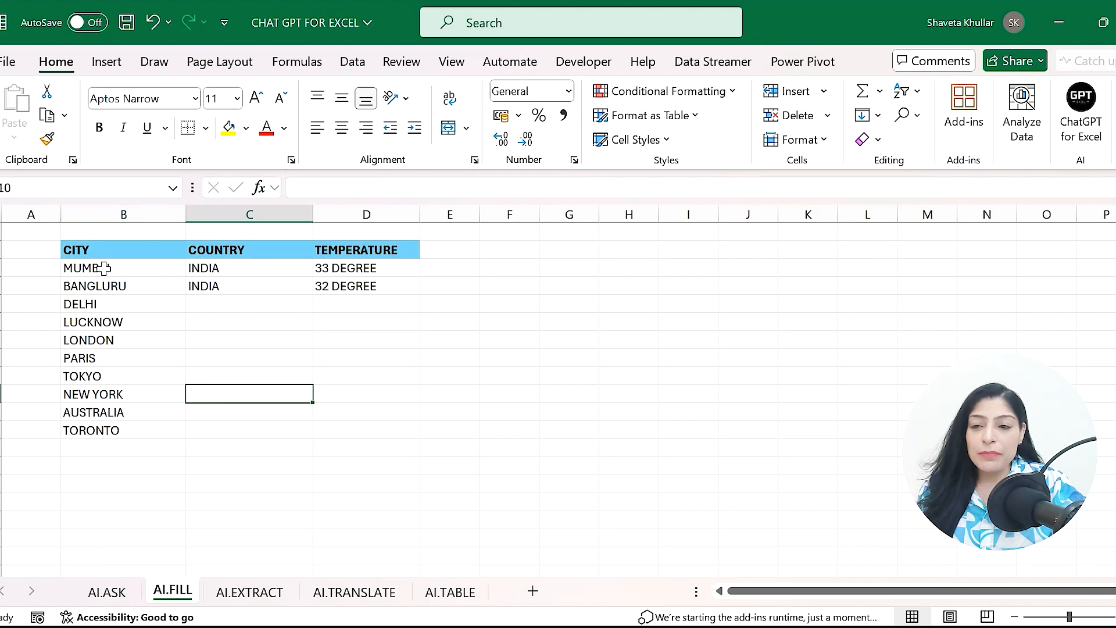
left_click_drag(104, 268, 276, 275)
left_click(143, 271)
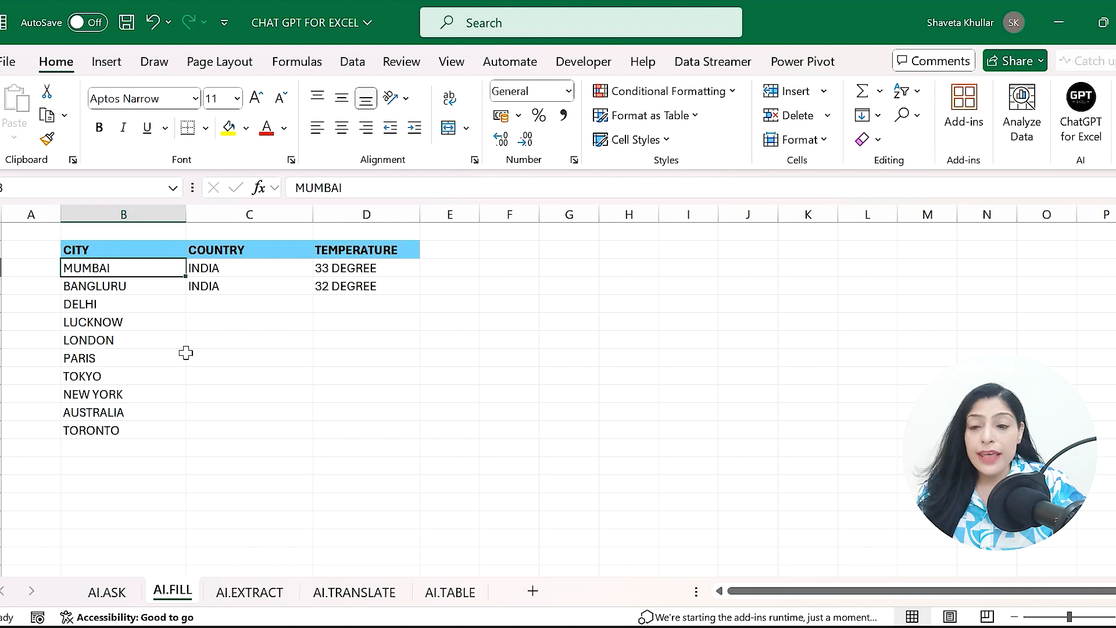
left_click(273, 291)
left_click(366, 291)
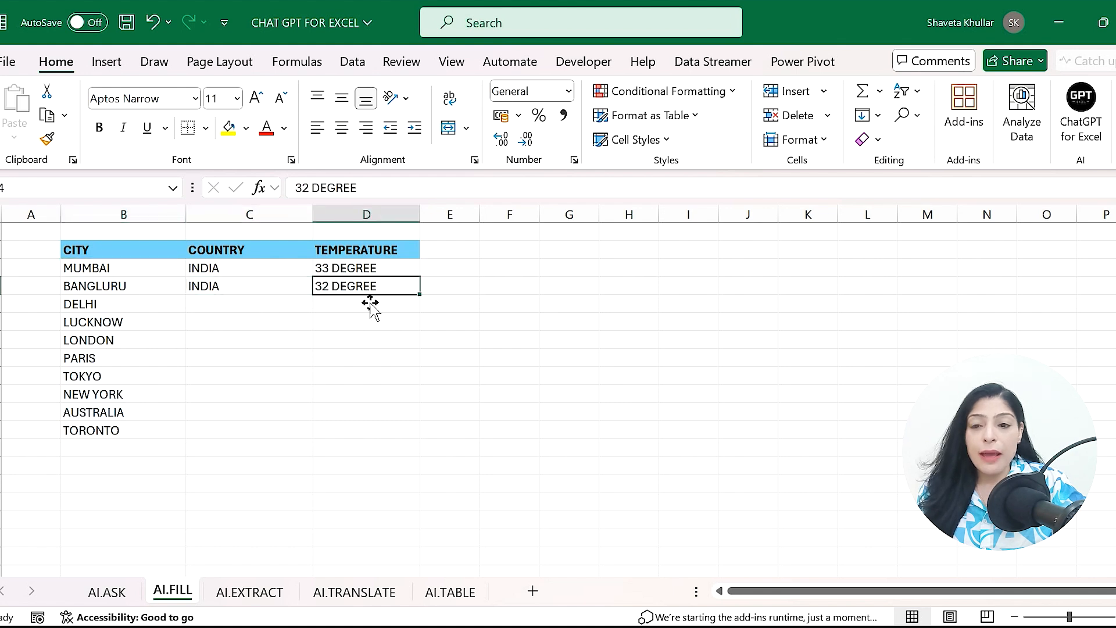
left_click(248, 304)
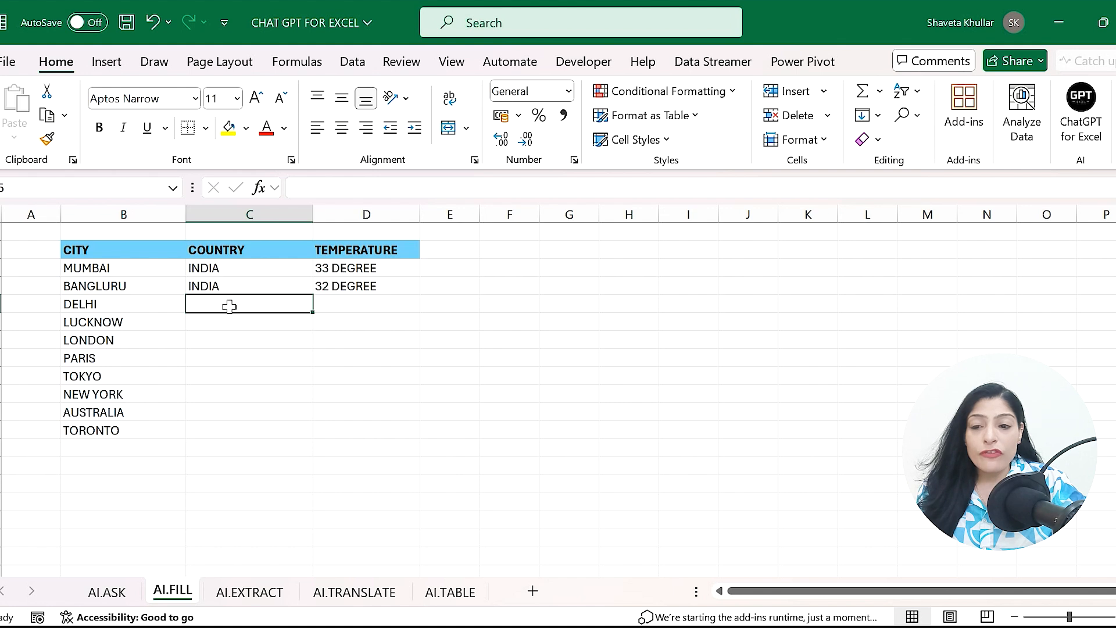
left_click_drag(296, 307, 352, 430)
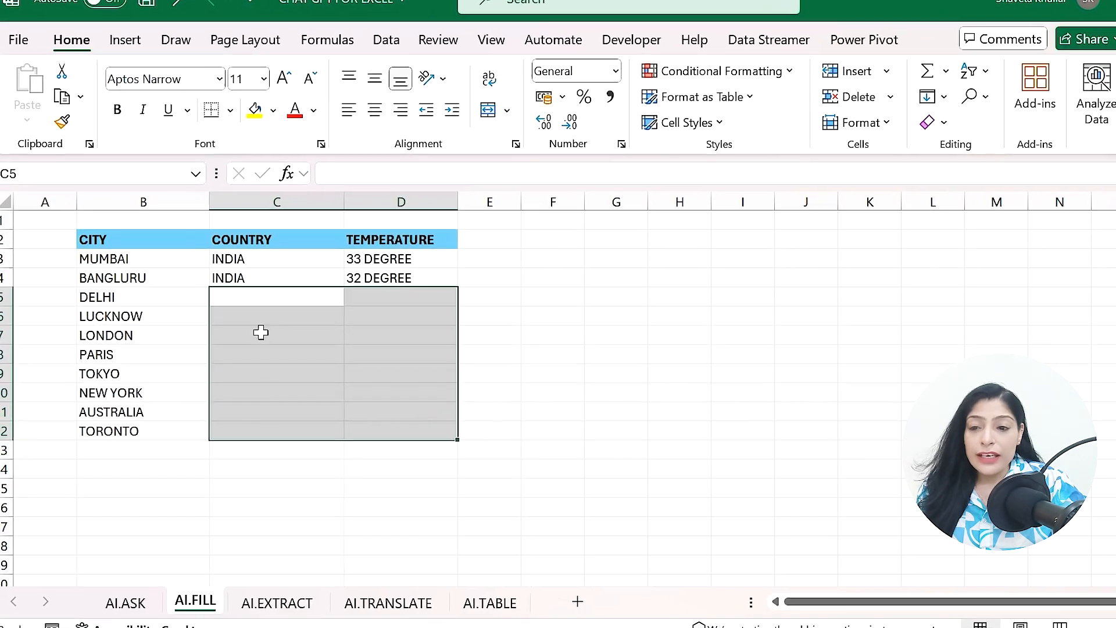
- Enter =AI.FILL(B2:D4,B5:B12) in C5 to fill countries and temperatures for the remaining cities
left_click(244, 299)
type("=")
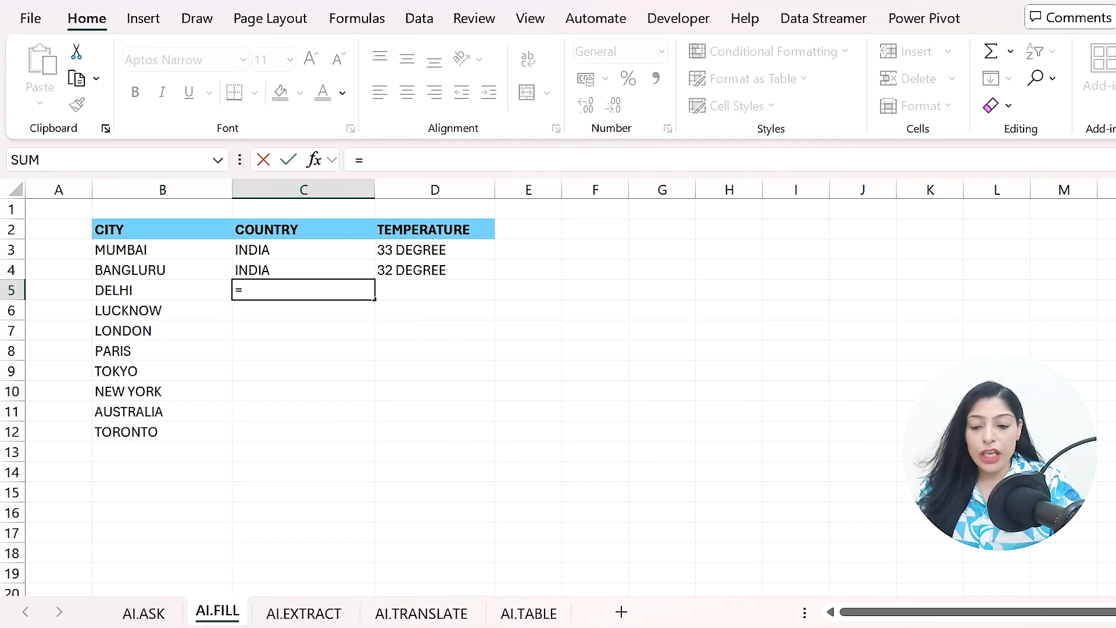
type("ai")
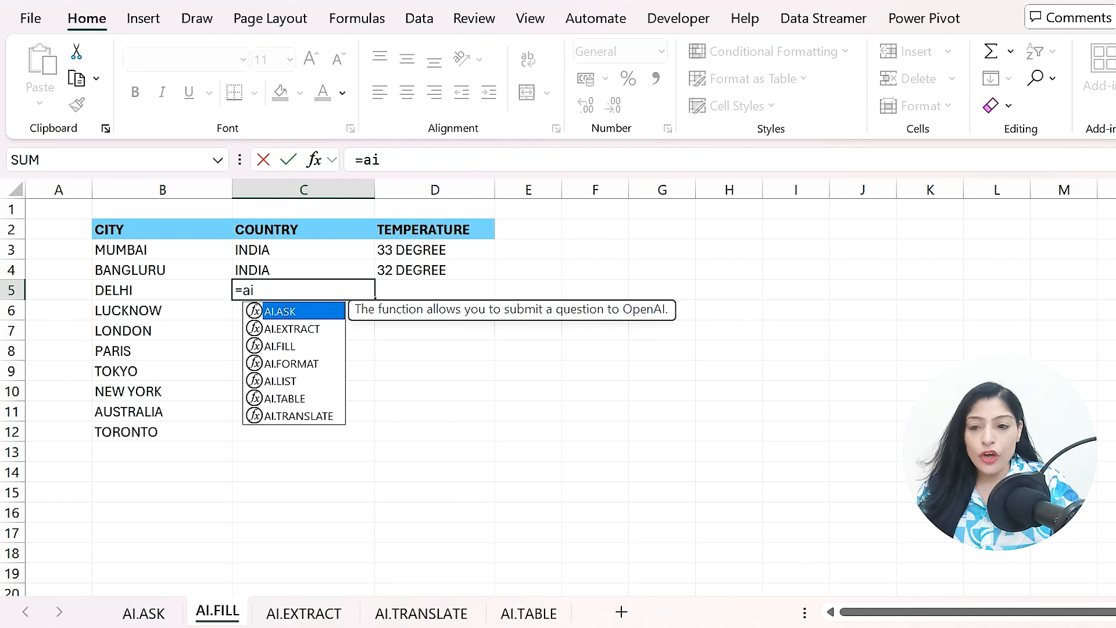
type(".")
key("Down")
key("Down")
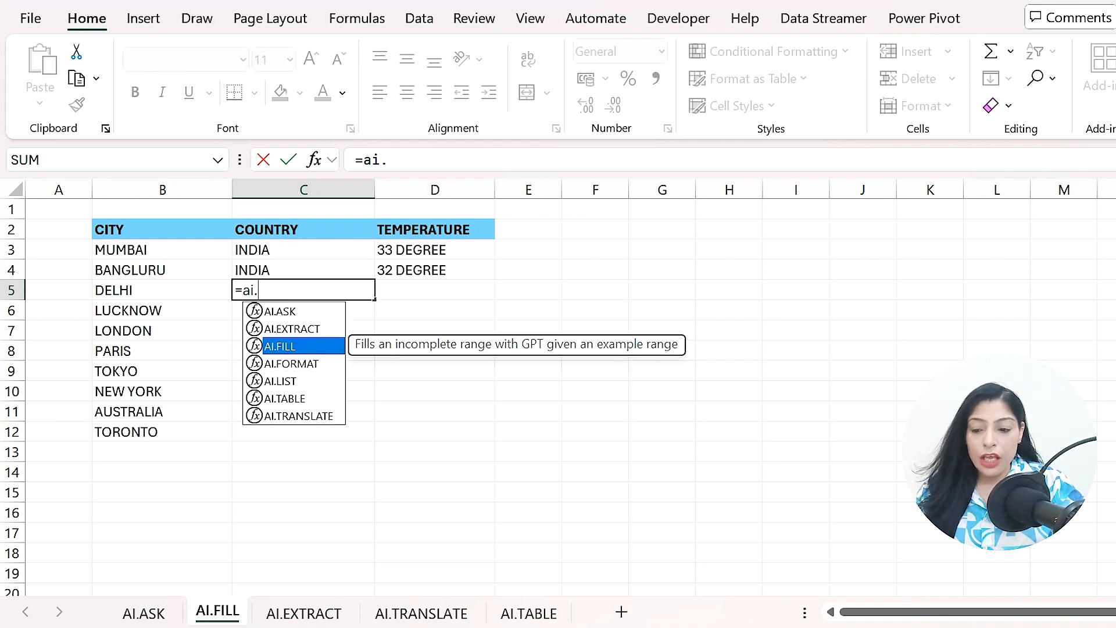
key("Tab")
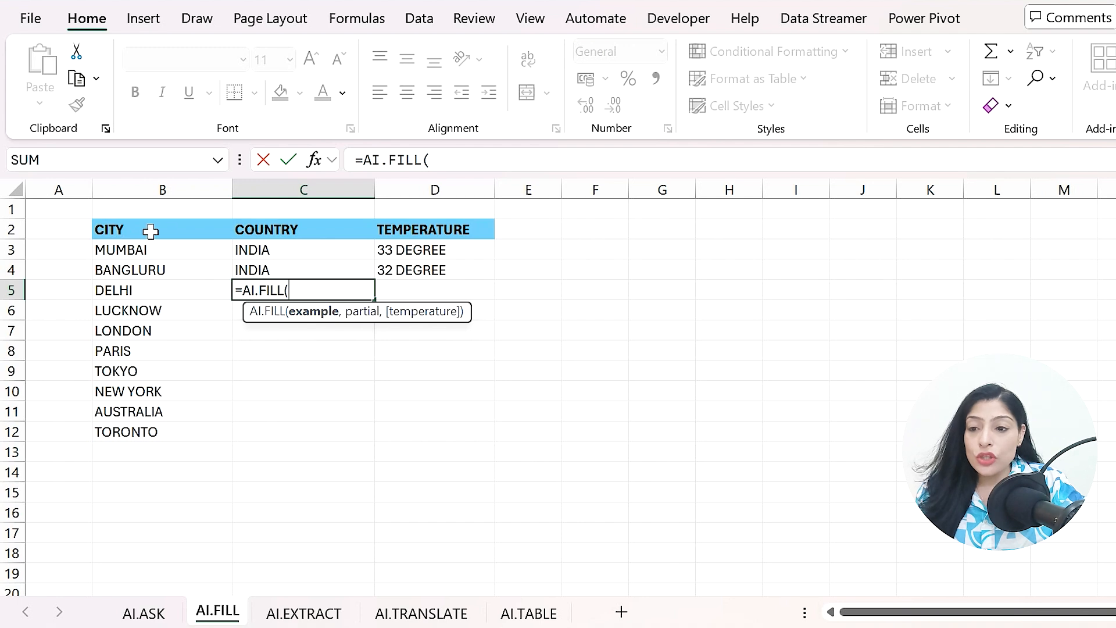
left_click_drag(150, 230, 450, 270)
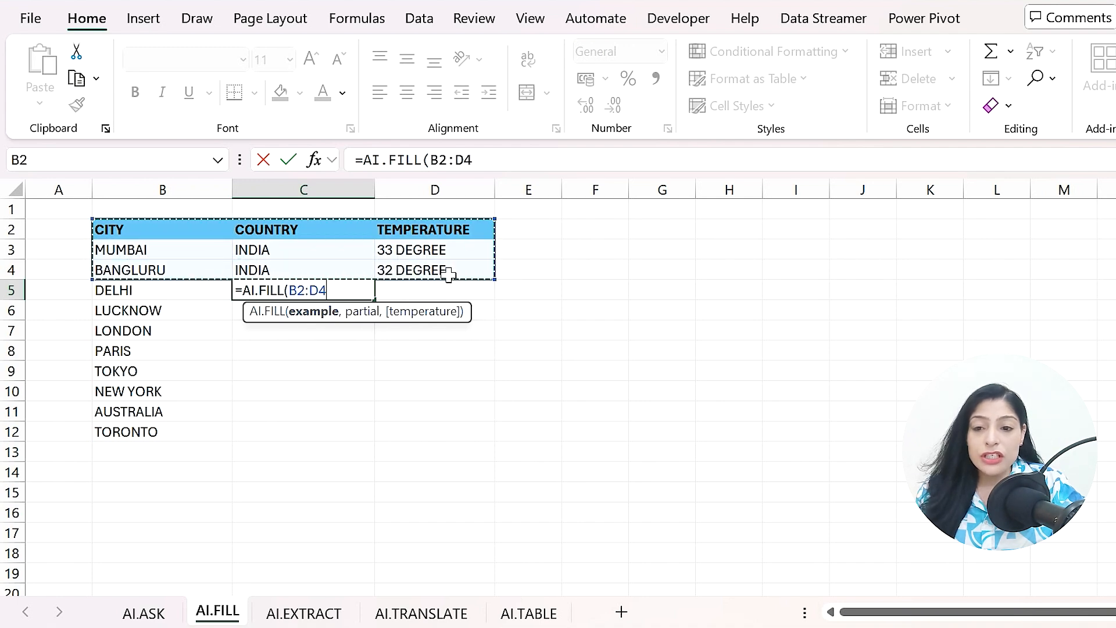
type(",")
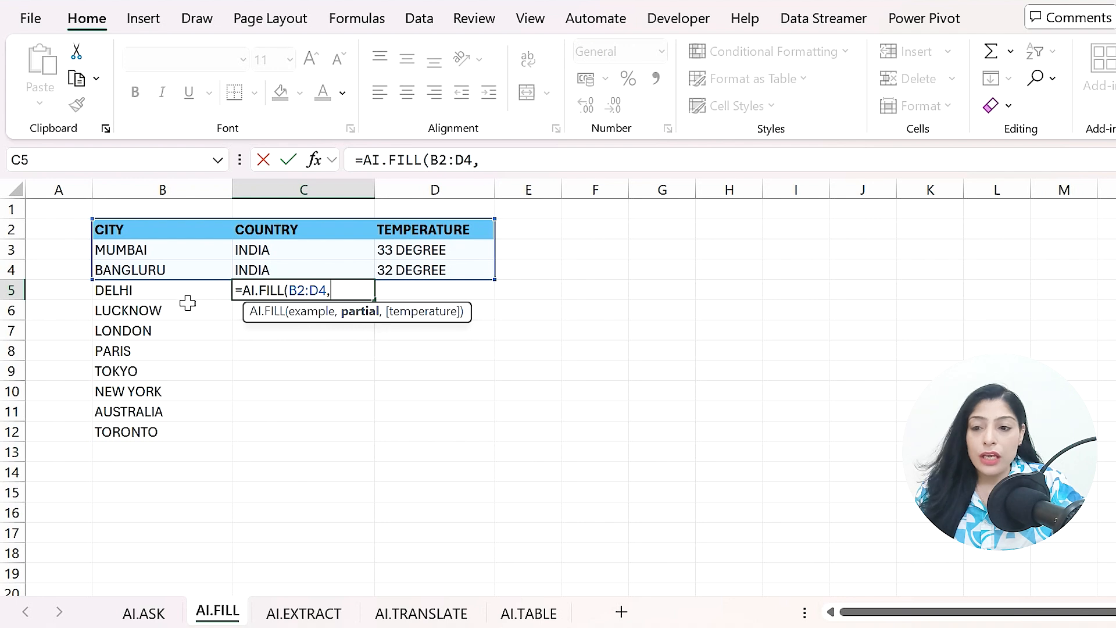
left_click_drag(183, 294, 186, 439)
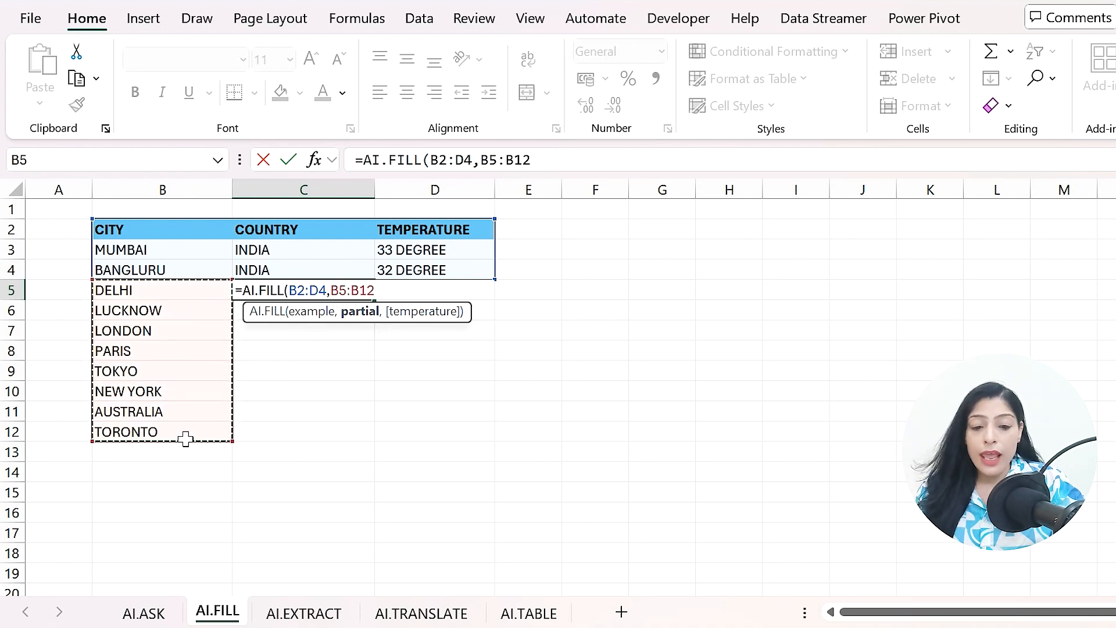
type(")")
key("Return")
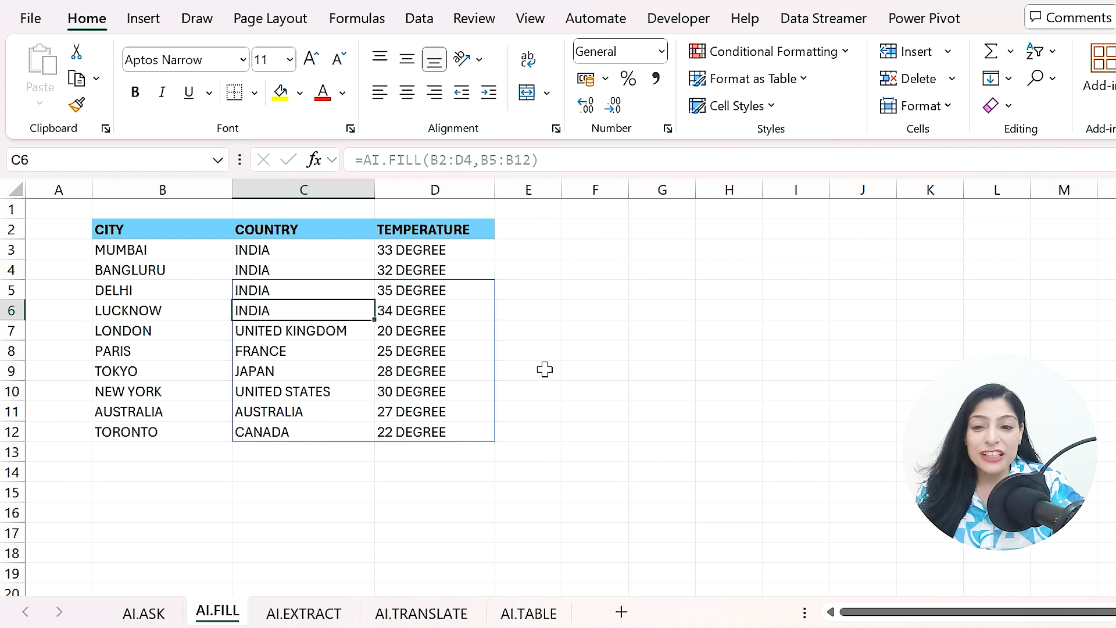
left_click(544, 349)
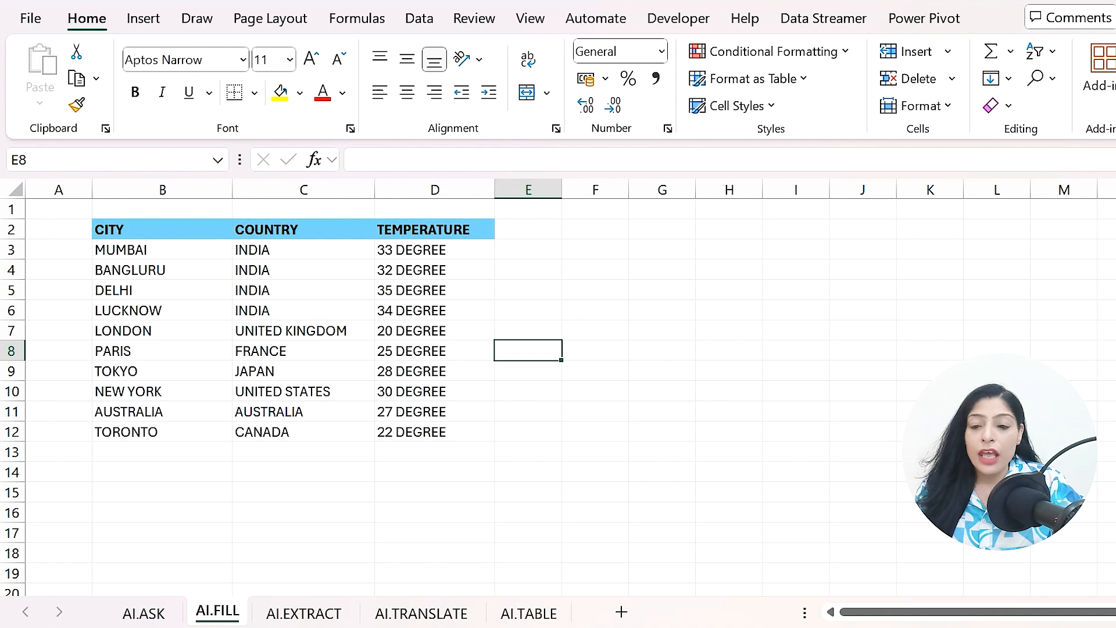
- Switch to the AI.EXTRACT sheet, clear the introductory line in B4 and delete rows 4 and 5
left_click(304, 613)
left_click_drag(195, 272, 230, 499)
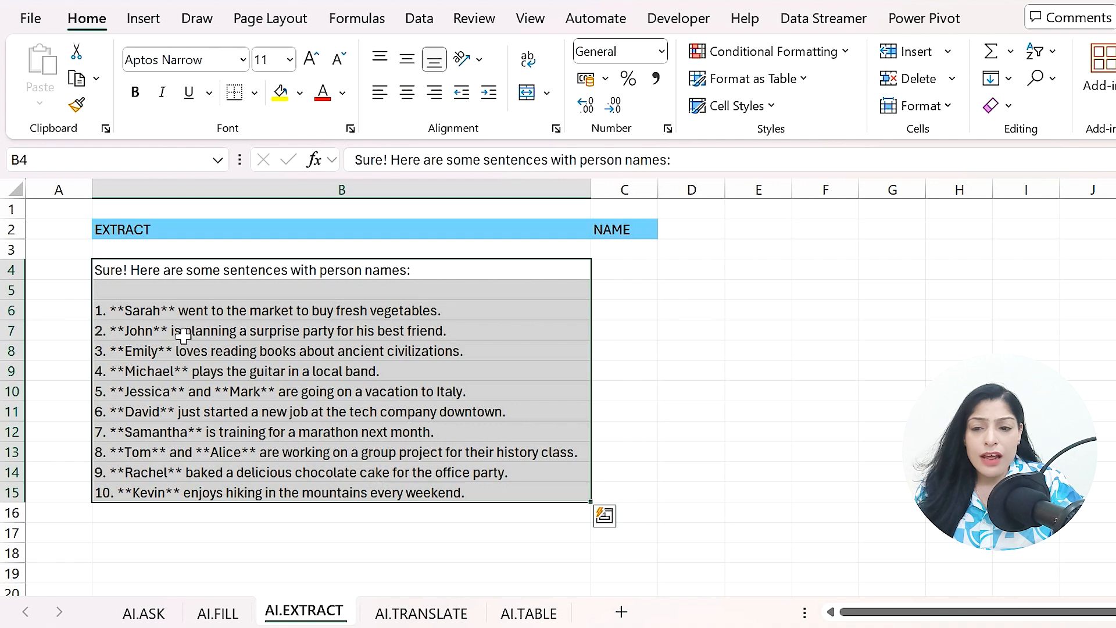
left_click(278, 272)
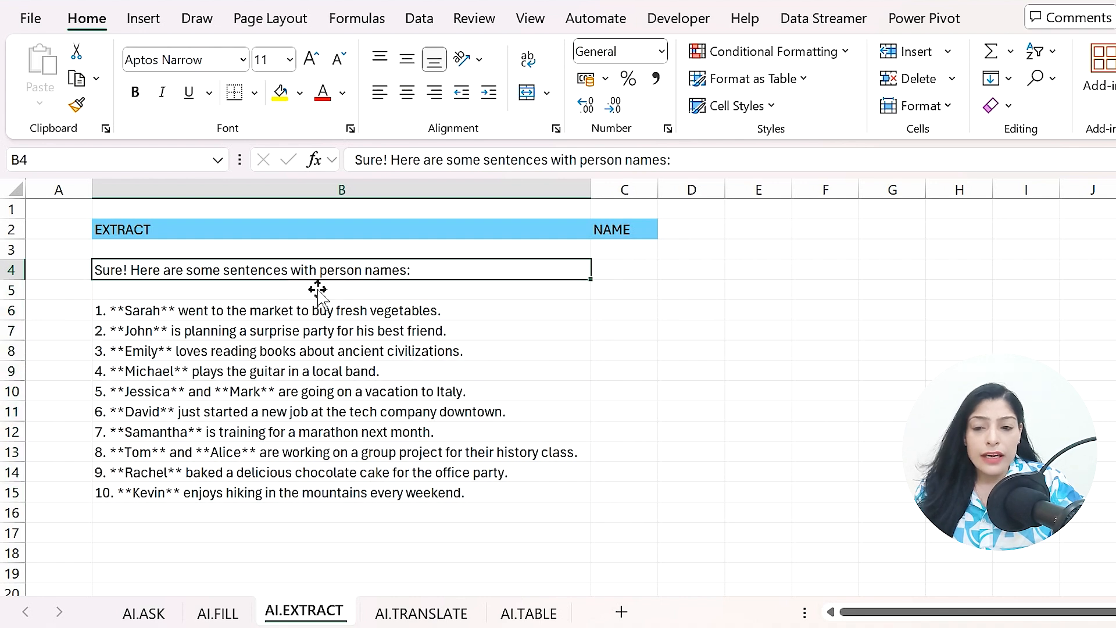
key("Delete")
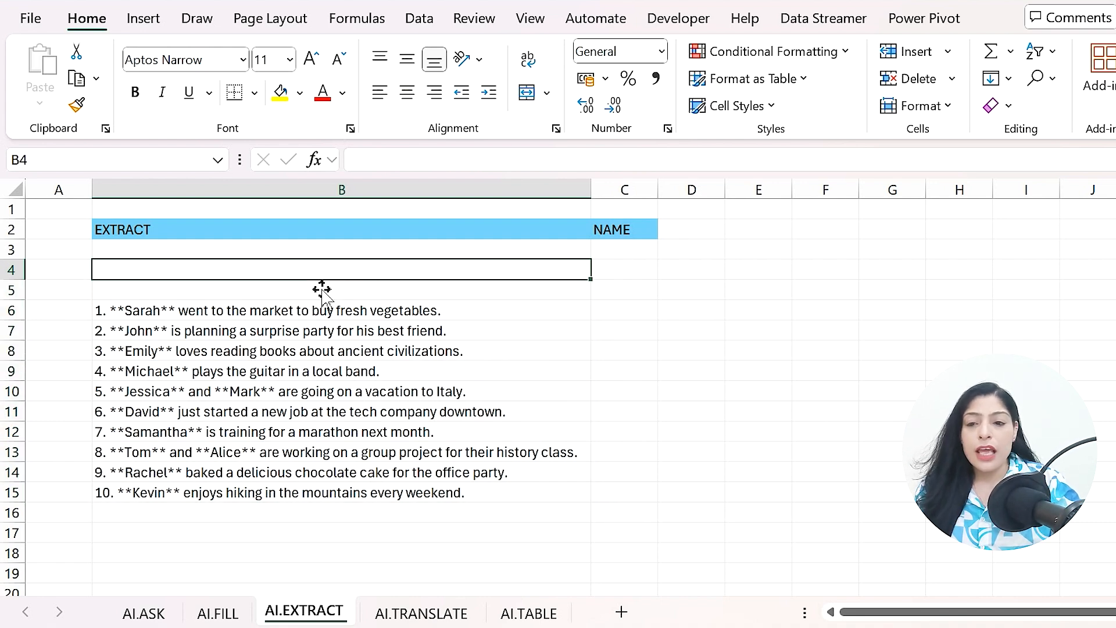
left_click_drag(13, 271, 33, 302)
key("ctrl+minus")
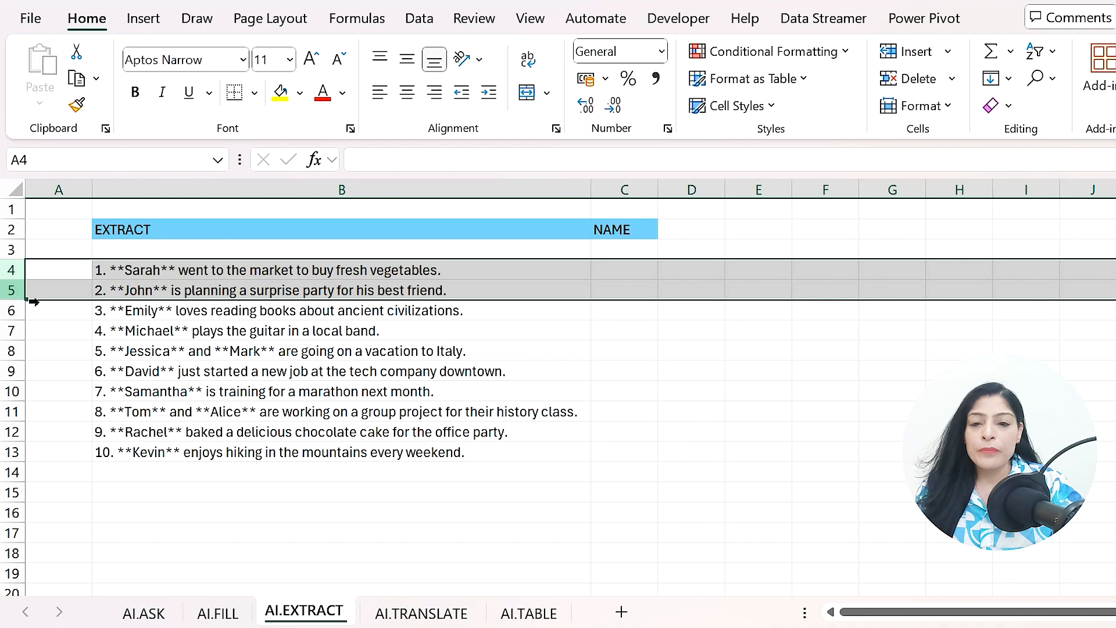
- Enter =AI.EXTRACT(B4:B13,C2) in C4 to extract the person names from the sentences
left_click_drag(640, 269, 643, 456)
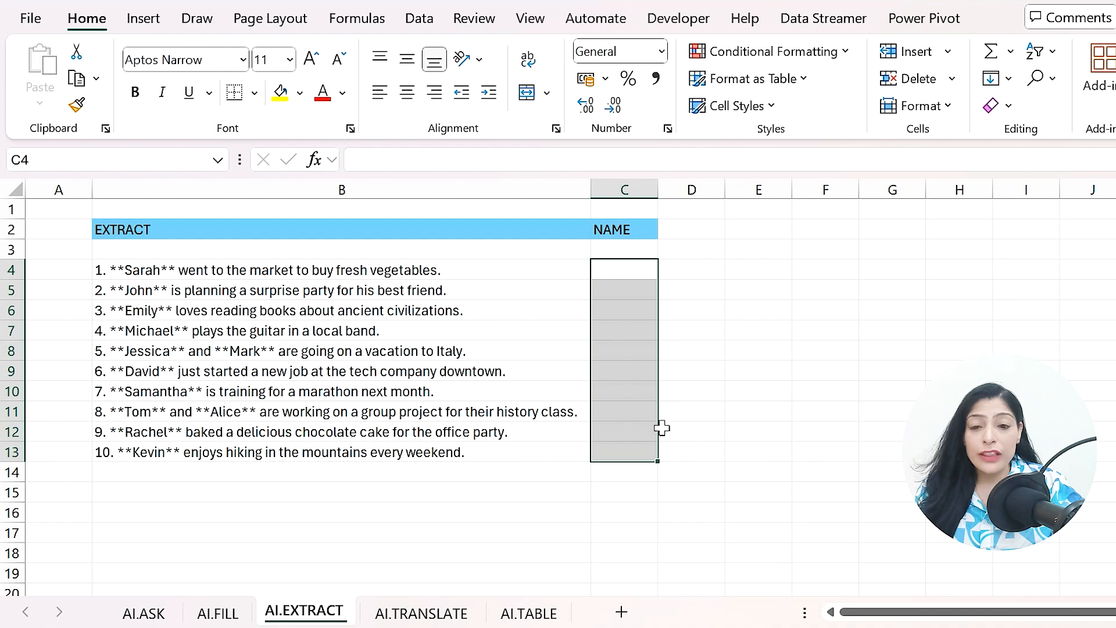
left_click(634, 271)
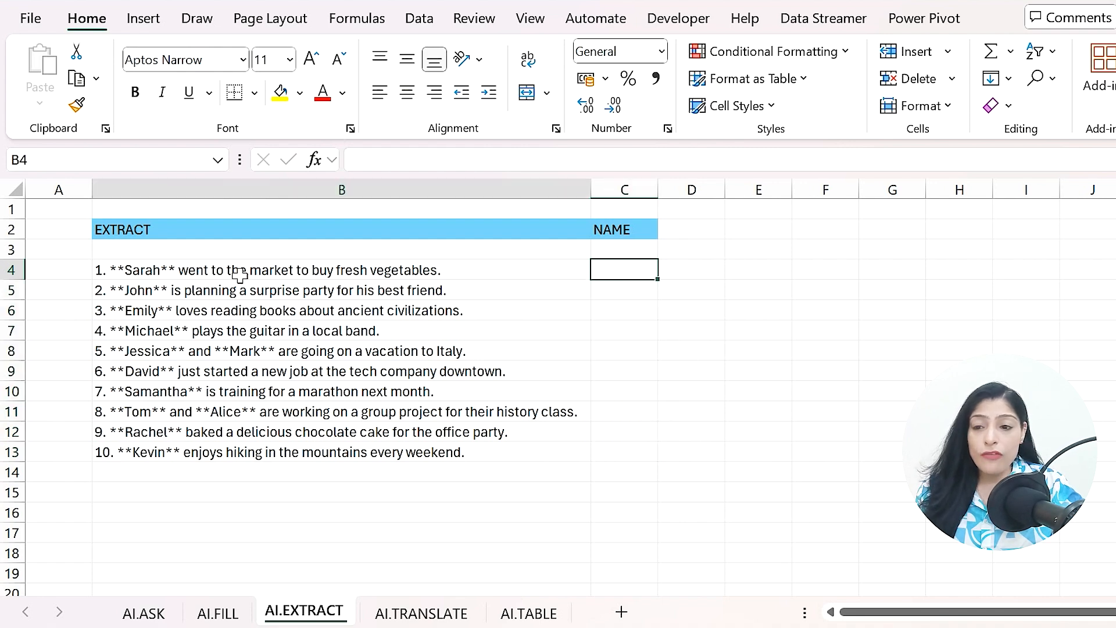
left_click_drag(240, 273, 260, 461)
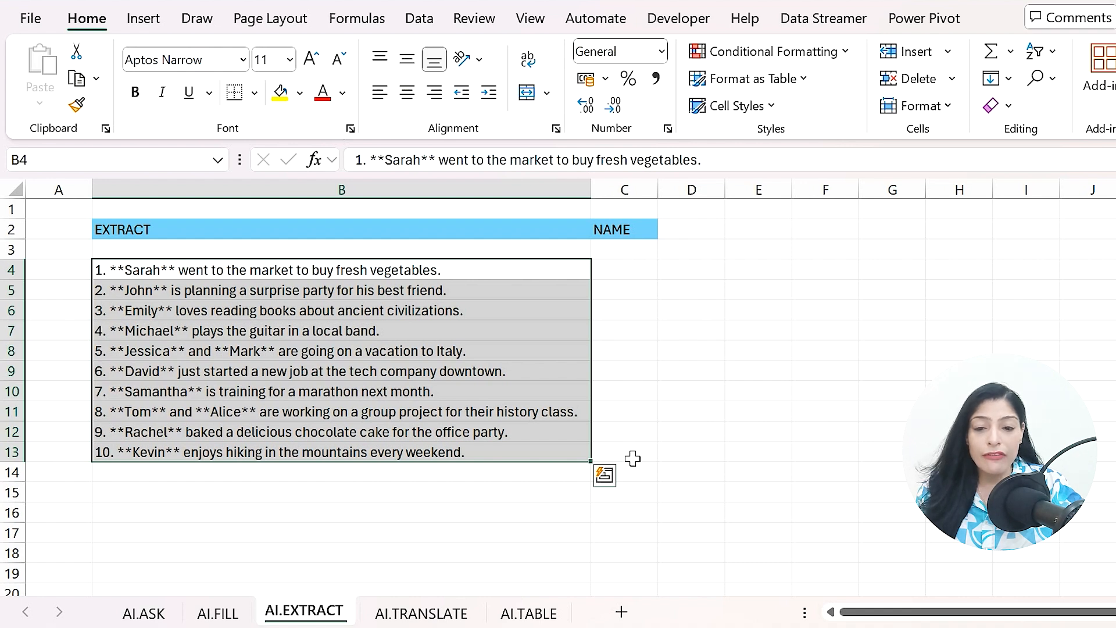
left_click(633, 457)
left_click(634, 272)
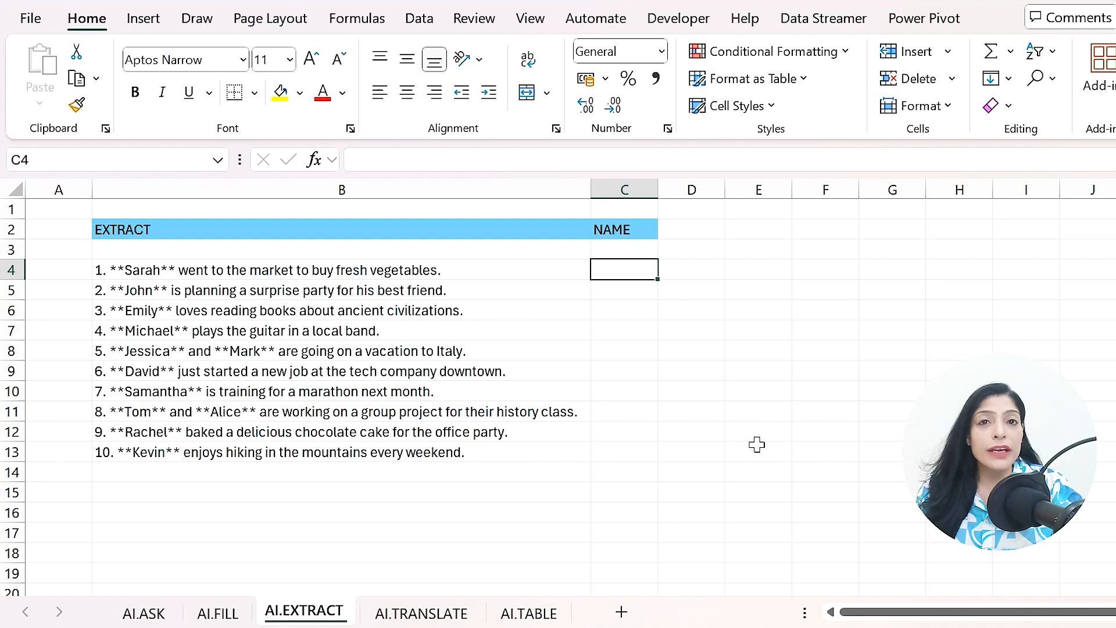
type("=")
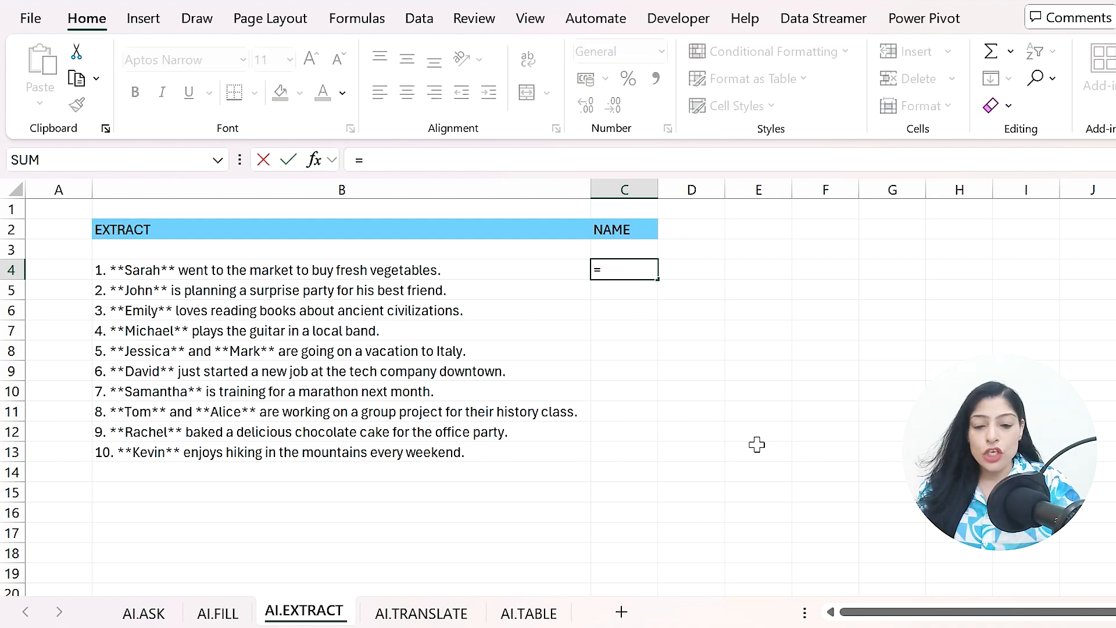
type("ai.ex")
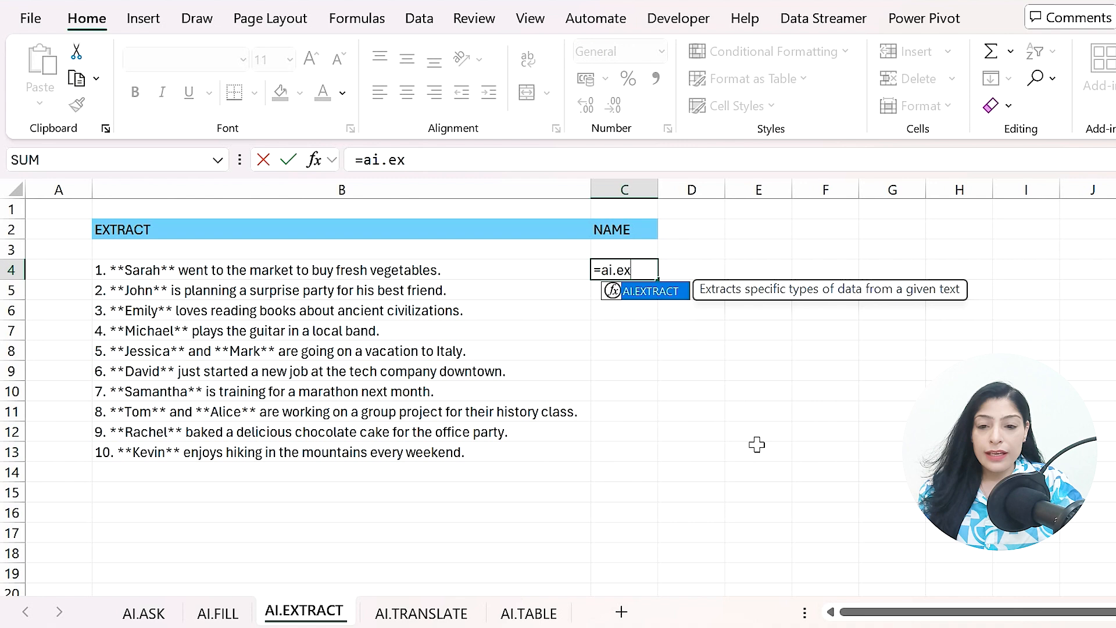
key("Tab")
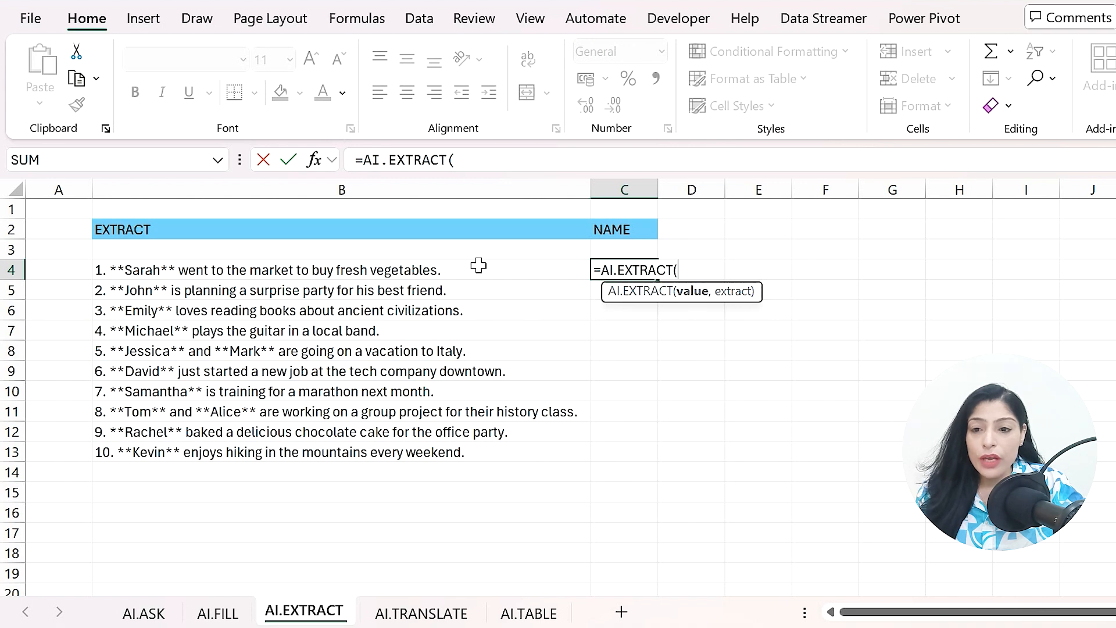
left_click_drag(444, 276, 466, 454)
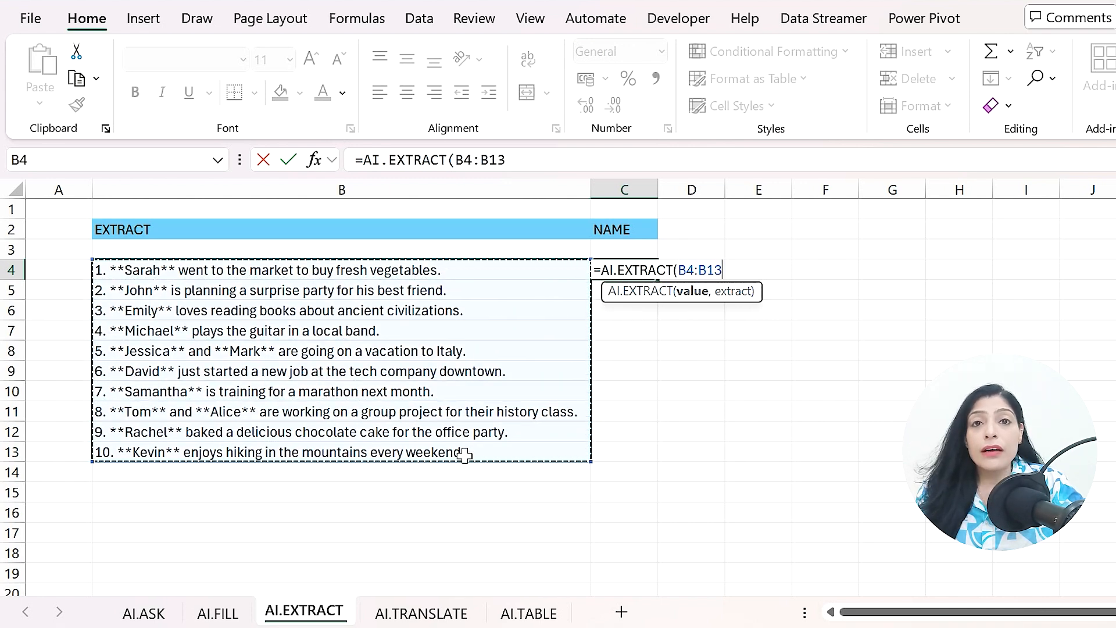
type(",")
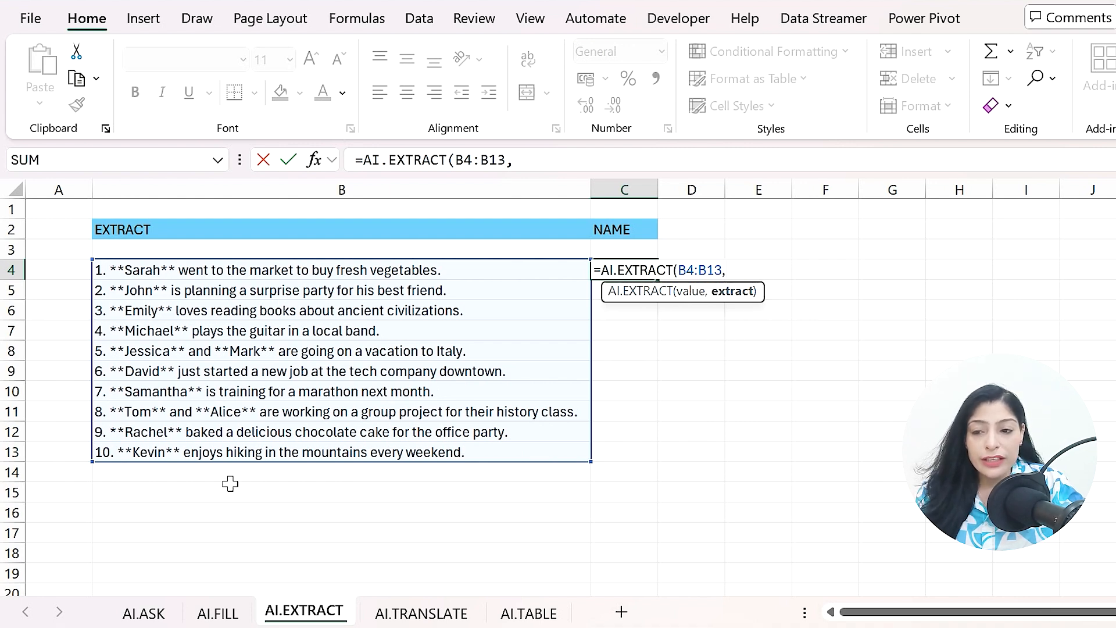
left_click(631, 234)
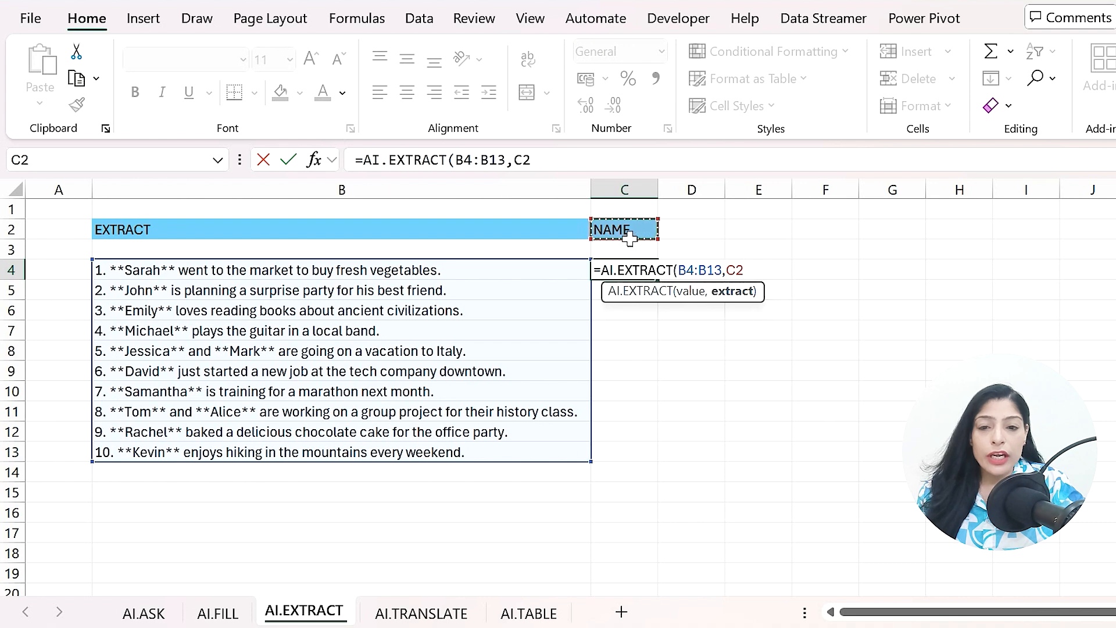
type(")")
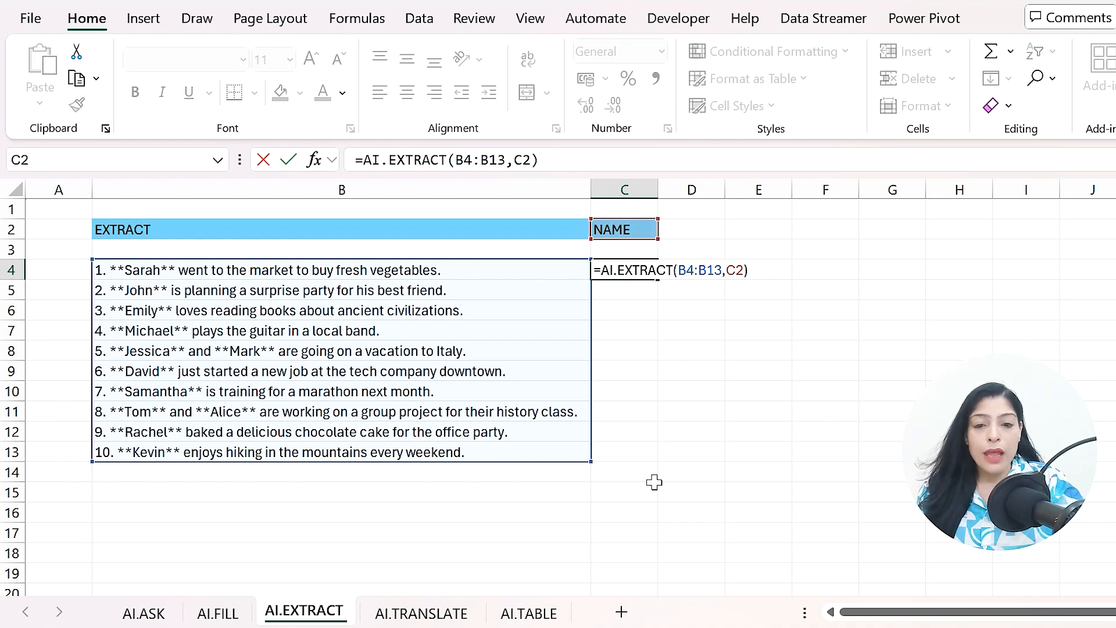
key("Return")
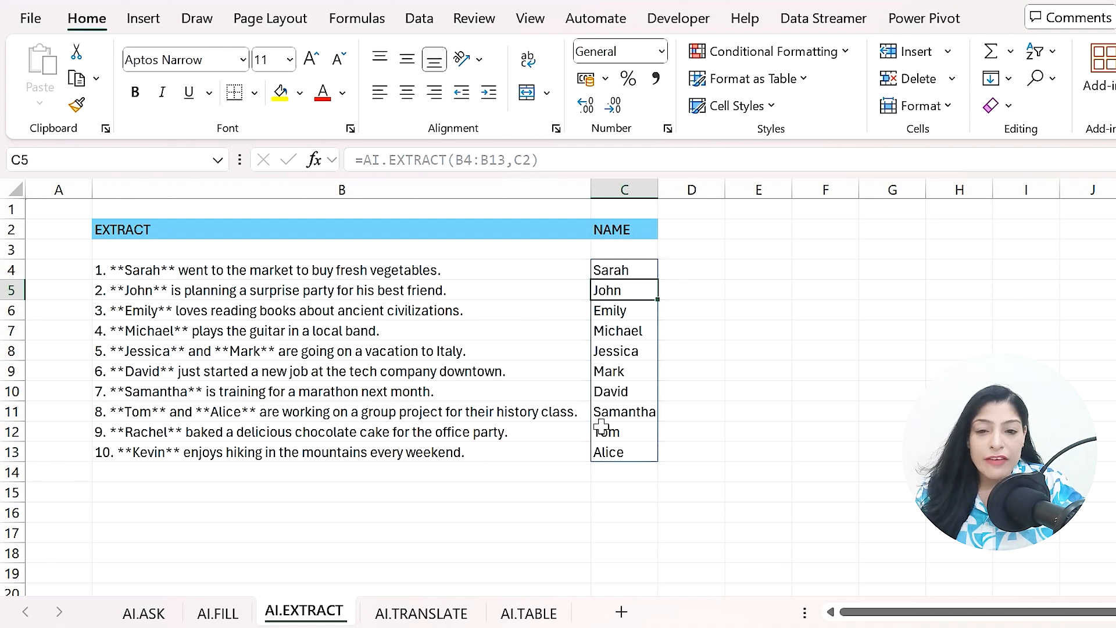
left_click(379, 519)
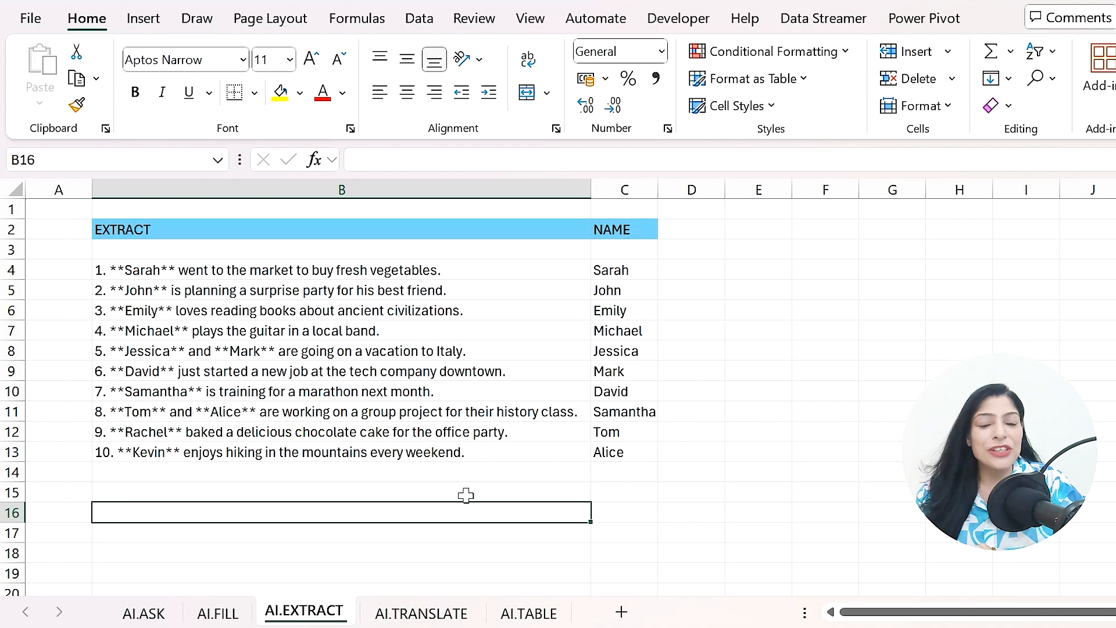
- Switch to the AI.TRANSLATE sheet and enter Hindi as the target language in C4
left_click(421, 613)
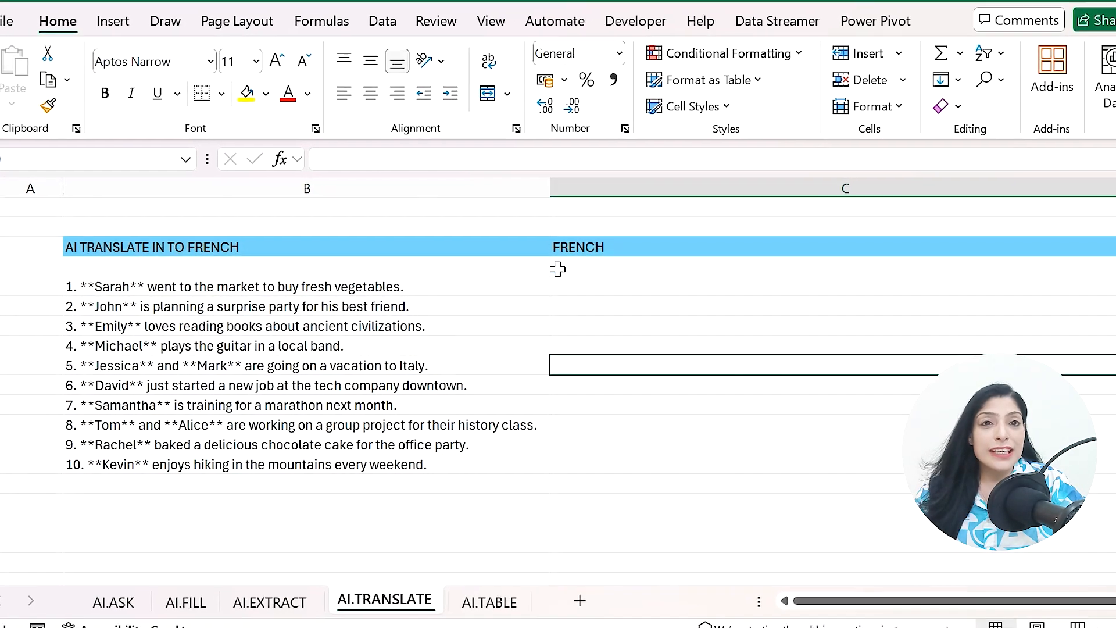
left_click_drag(411, 288, 399, 462)
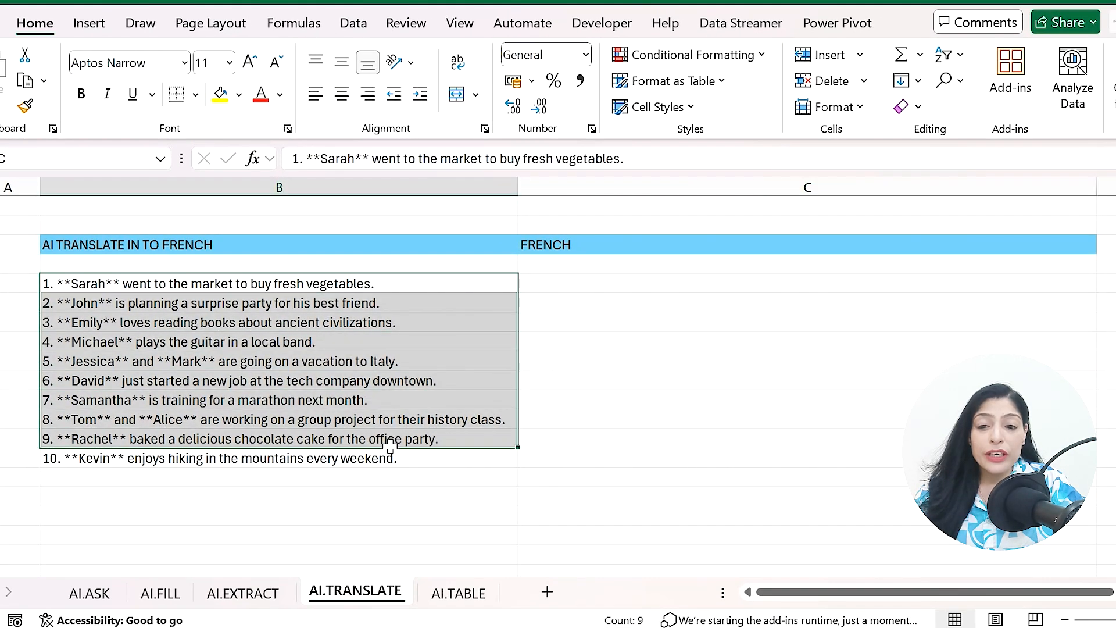
left_click(574, 290)
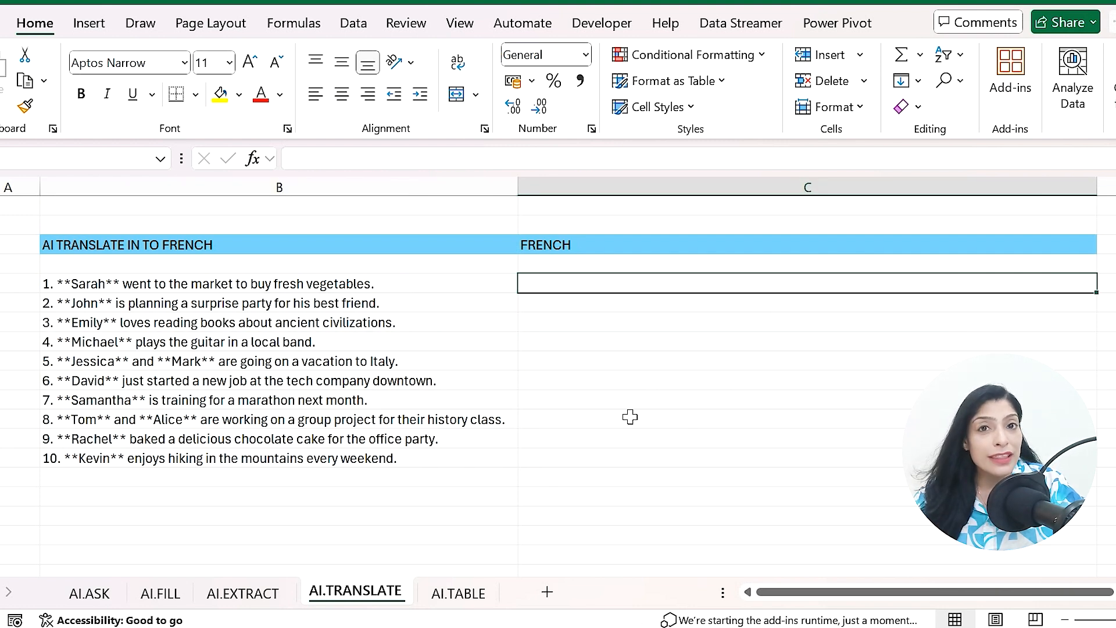
left_click(573, 267)
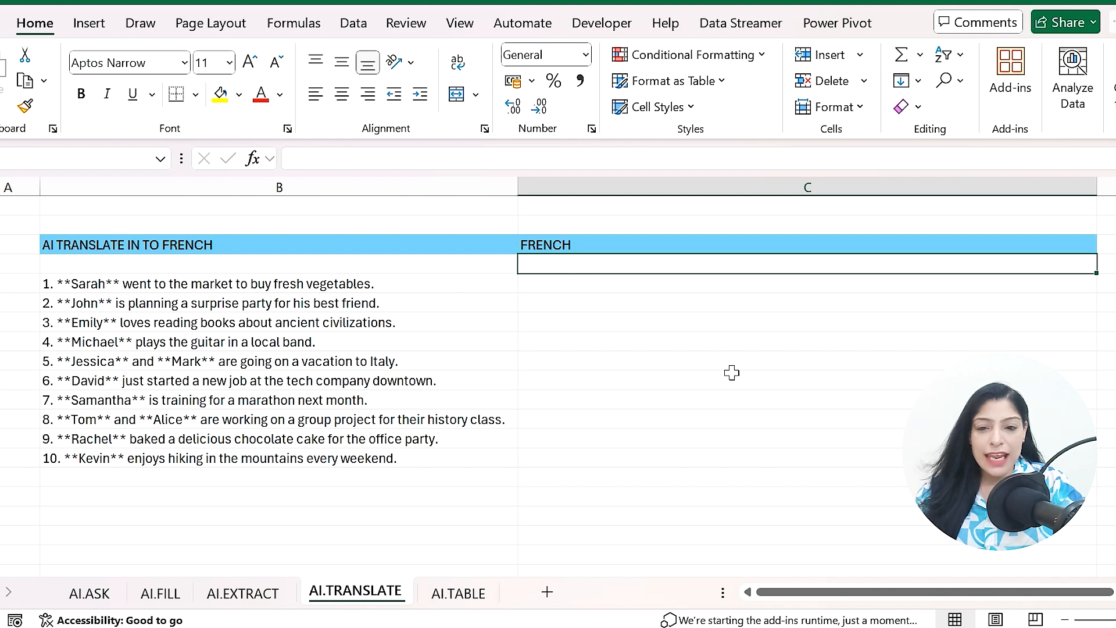
type("Hindi")
key("Return")
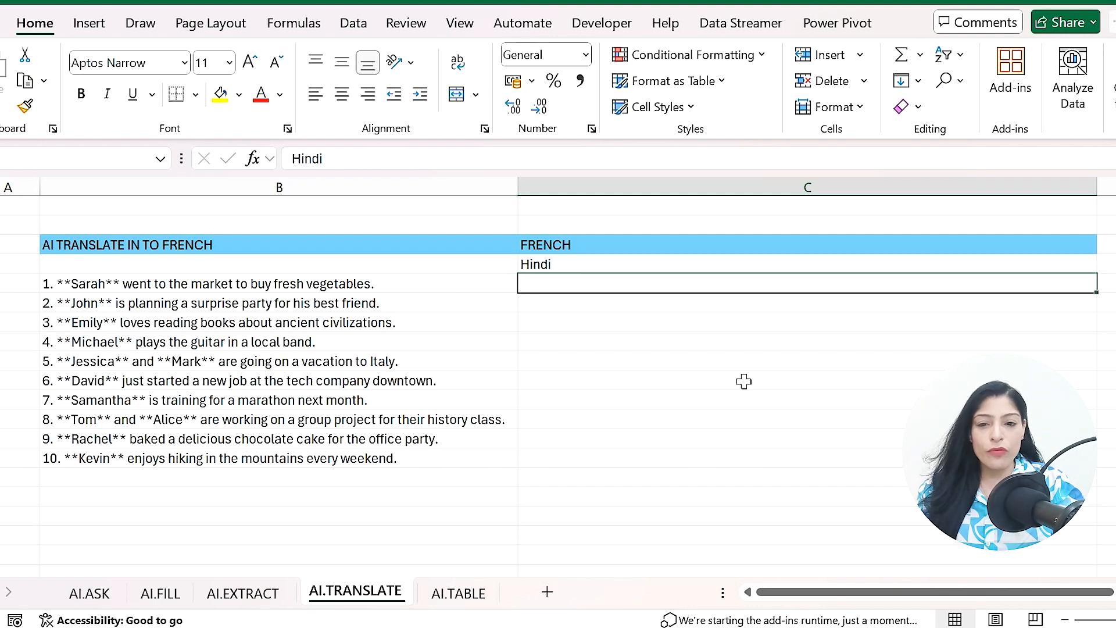
- Enter =AI.TRANSLATE(B5:B14,C3) in C5 to translate the sentences into French
key("Up")
key("Down")
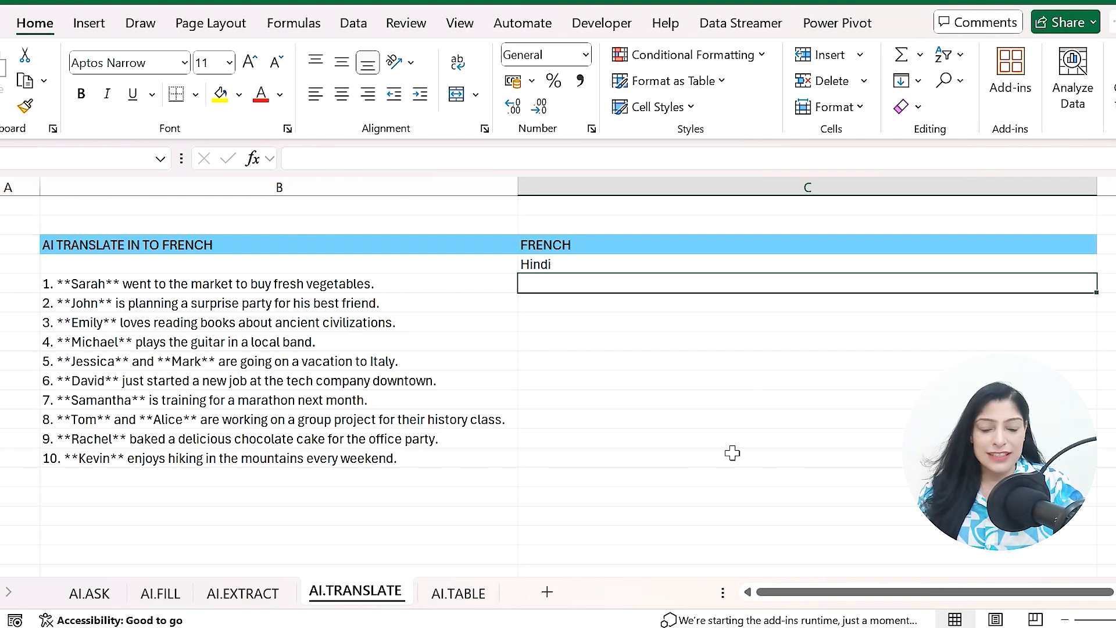
type("=ai")
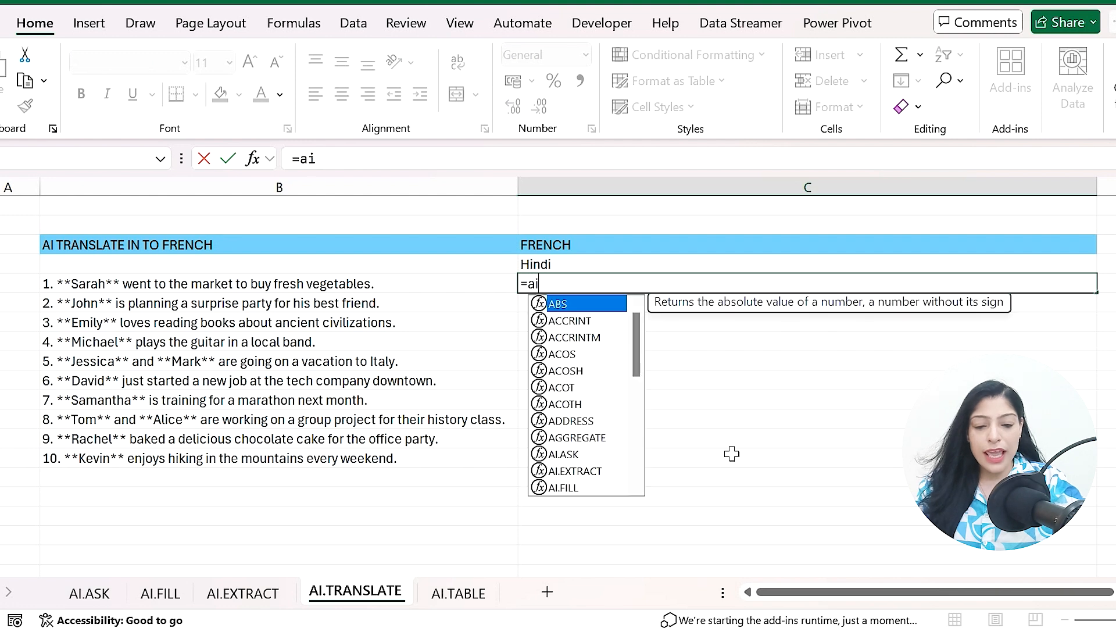
type(".tran")
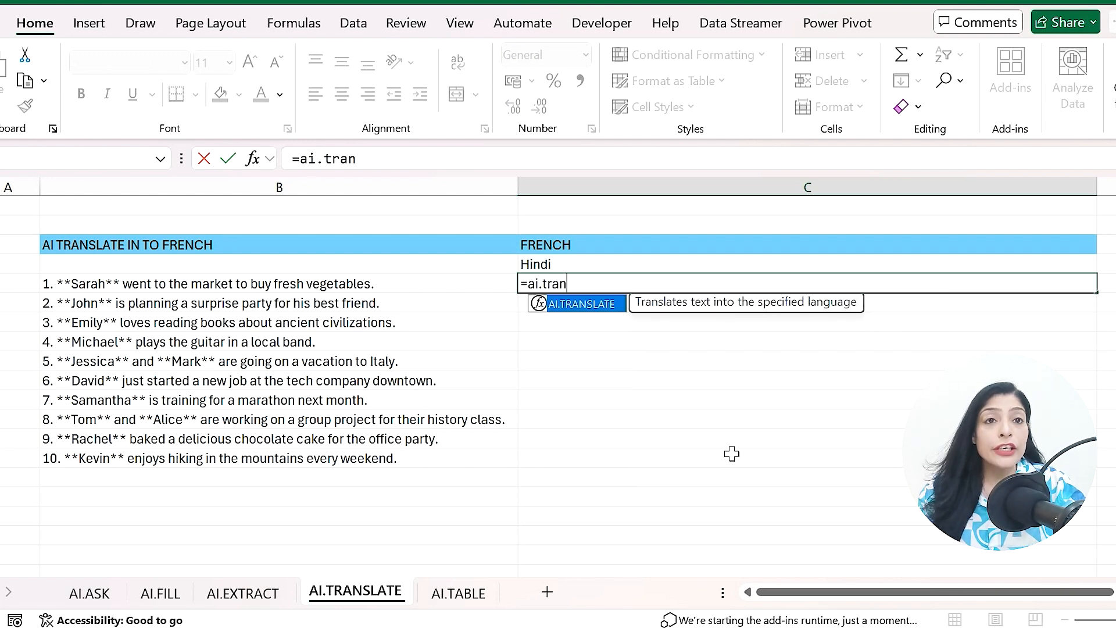
key("Tab")
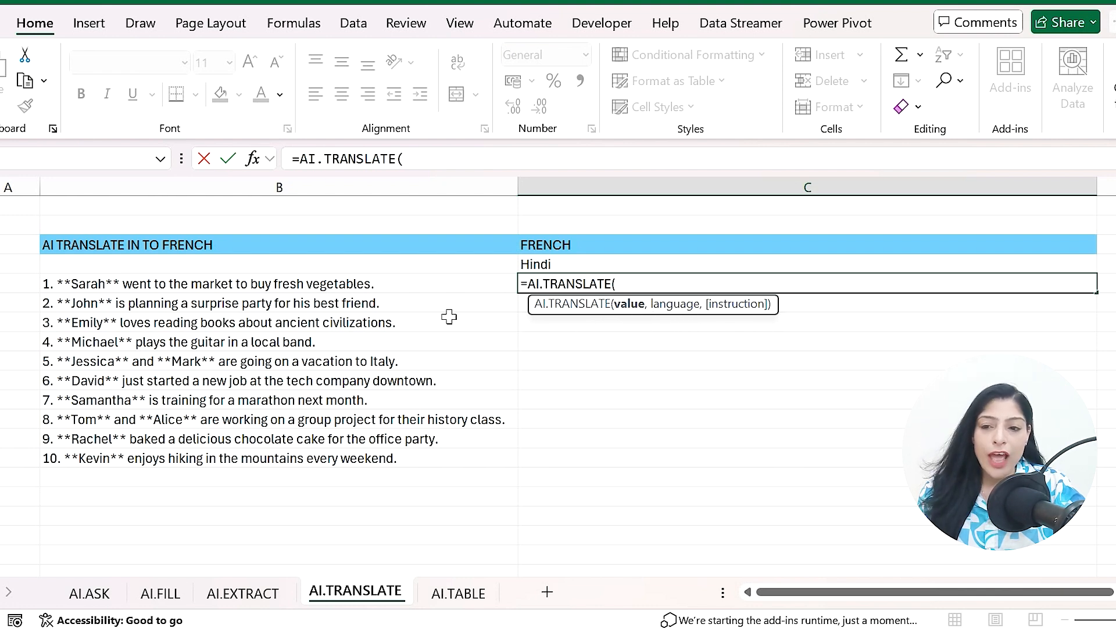
left_click_drag(319, 286, 338, 468)
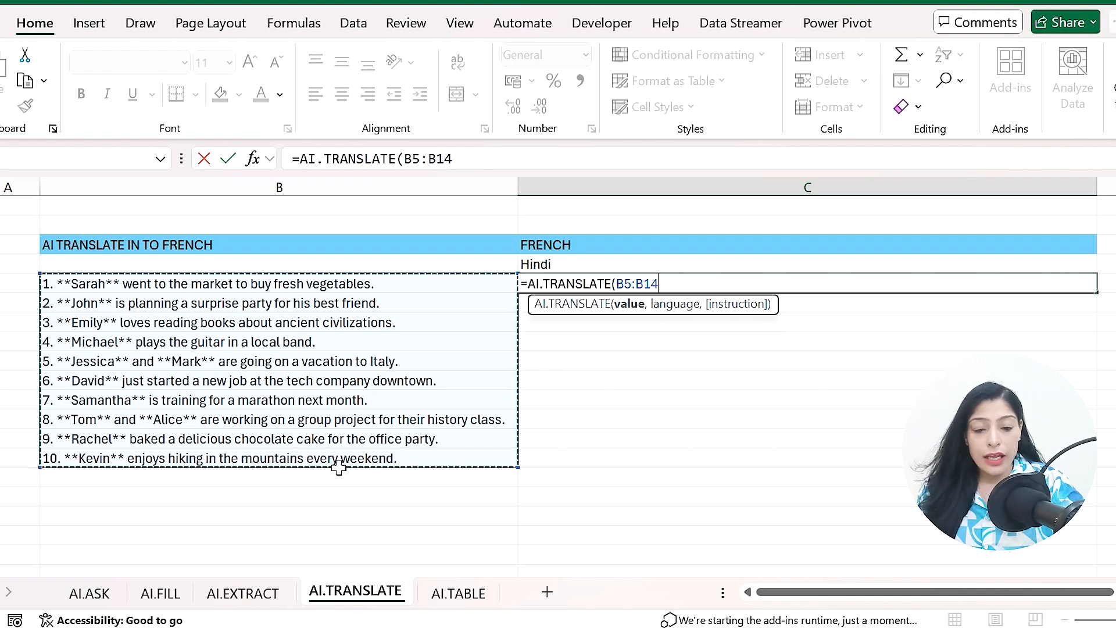
type(",")
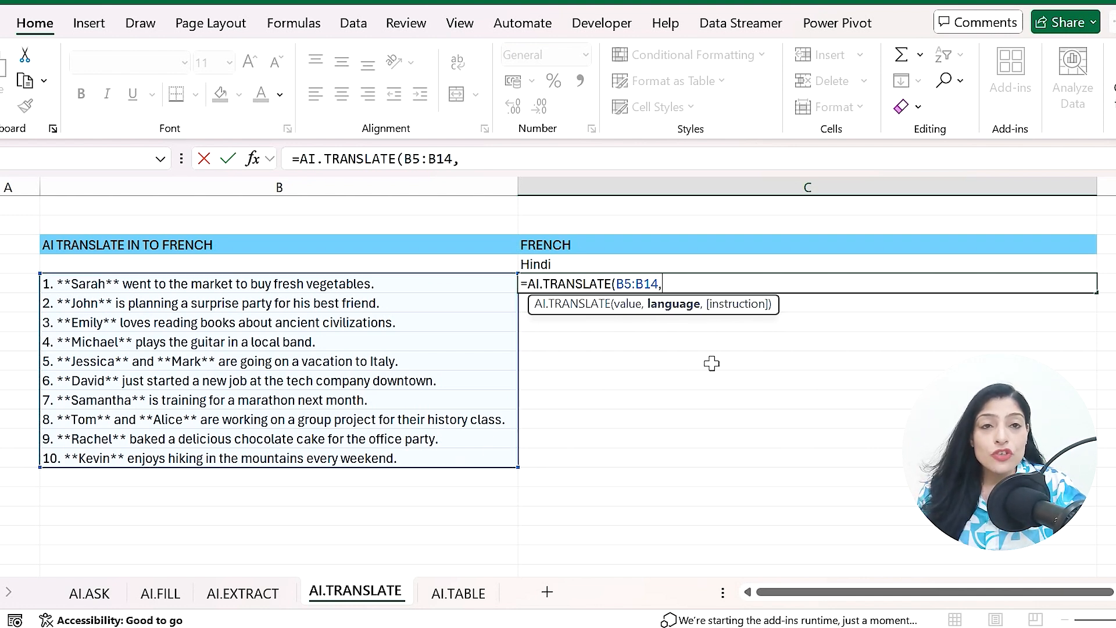
left_click(567, 251)
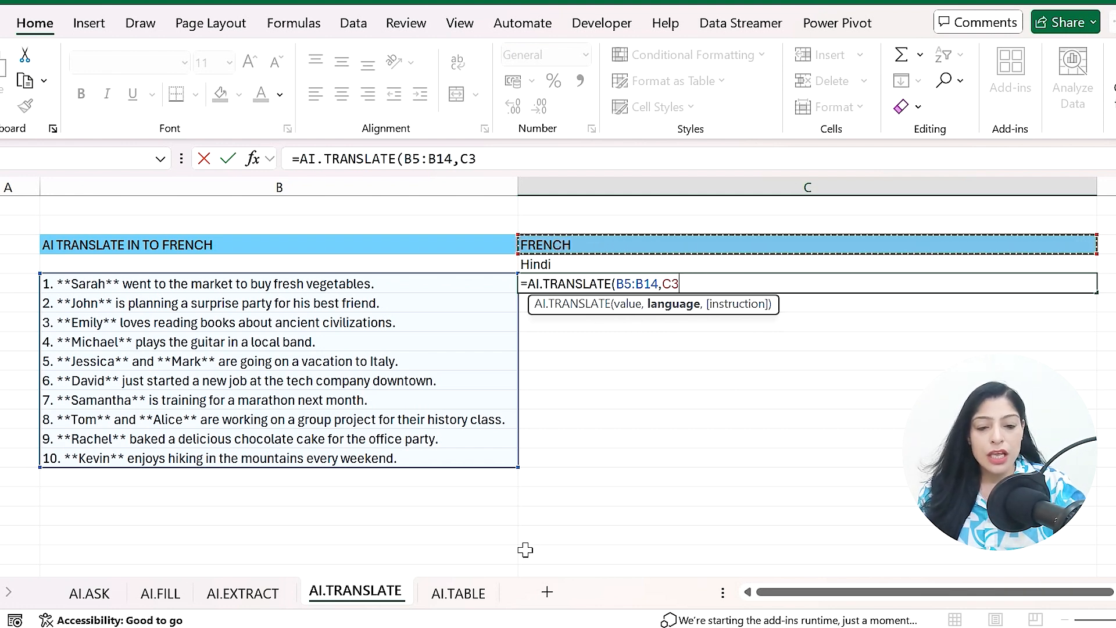
type(")")
key("Return")
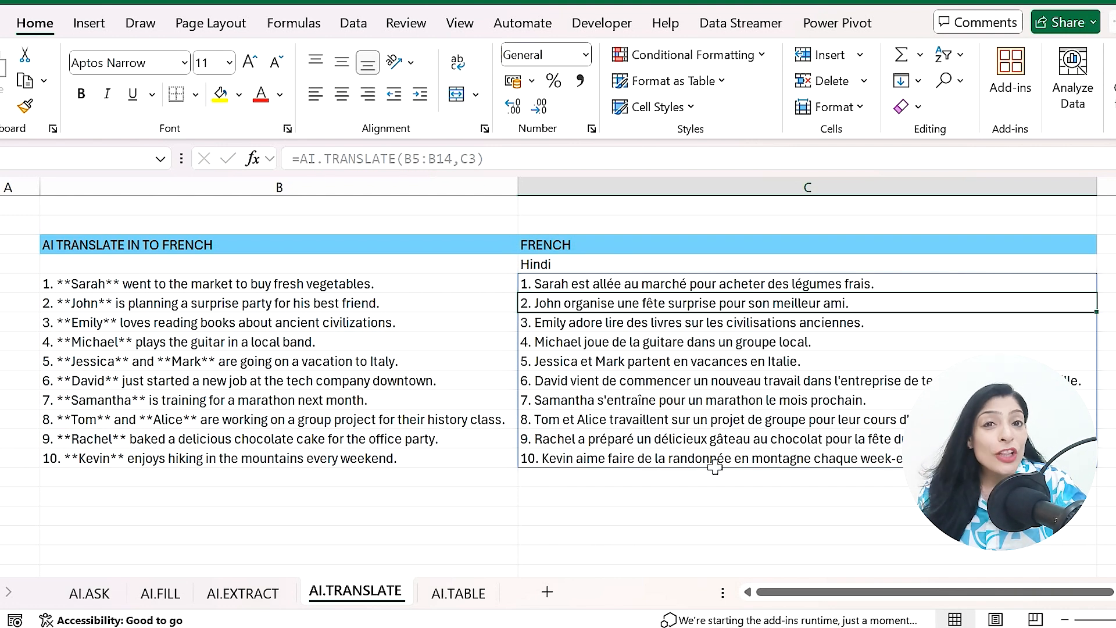
- Enter =AI.TRANSLATE(B5:B14,C4) in D5 to translate the sentences into Hindi
left_click_drag(773, 593, 979, 587)
left_click(889, 290)
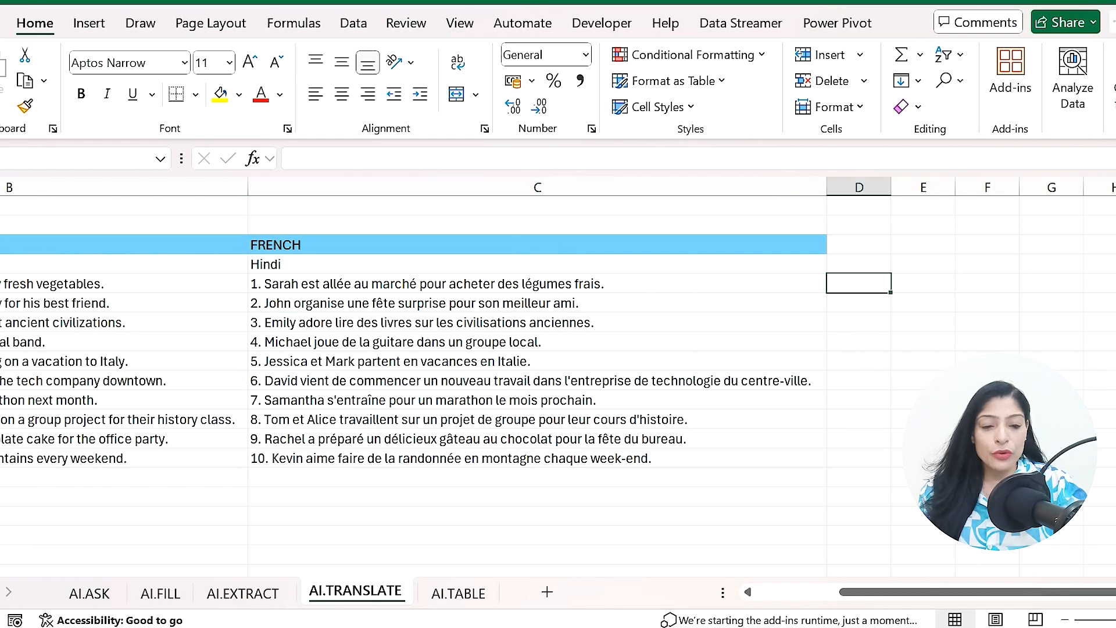
type("=a")
type("i")
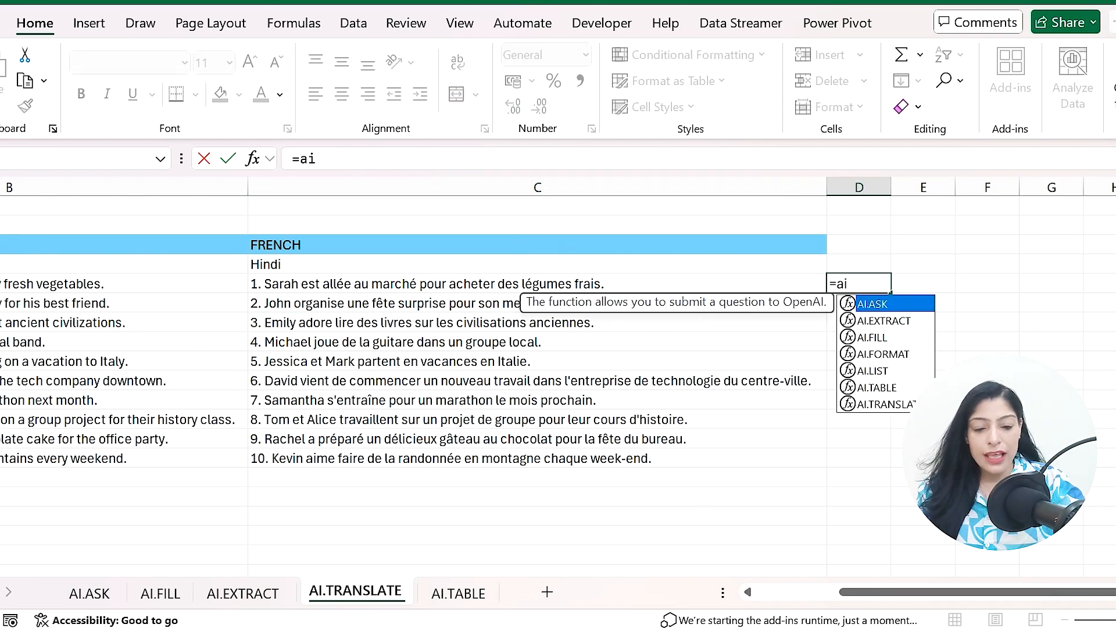
type(".tr")
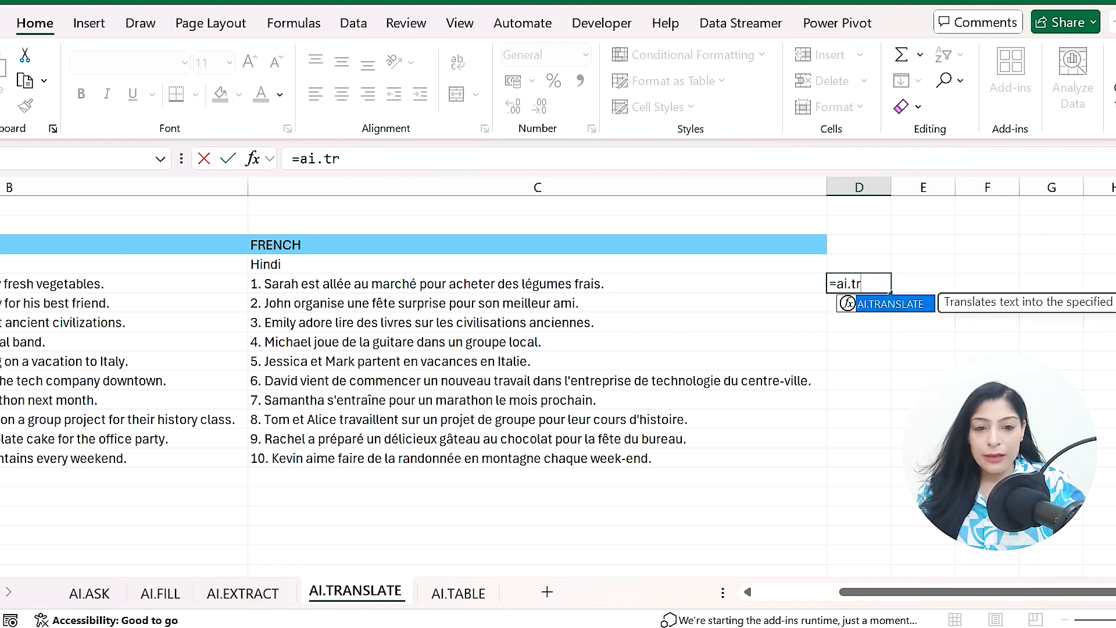
key("Tab")
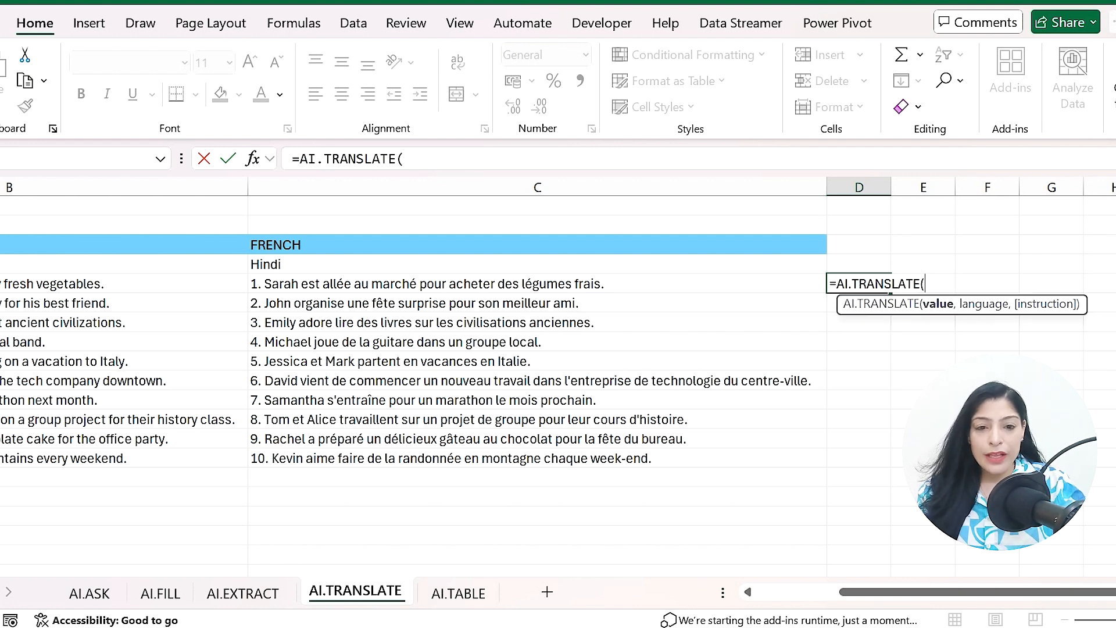
left_click_drag(182, 285, 210, 465)
type(",")
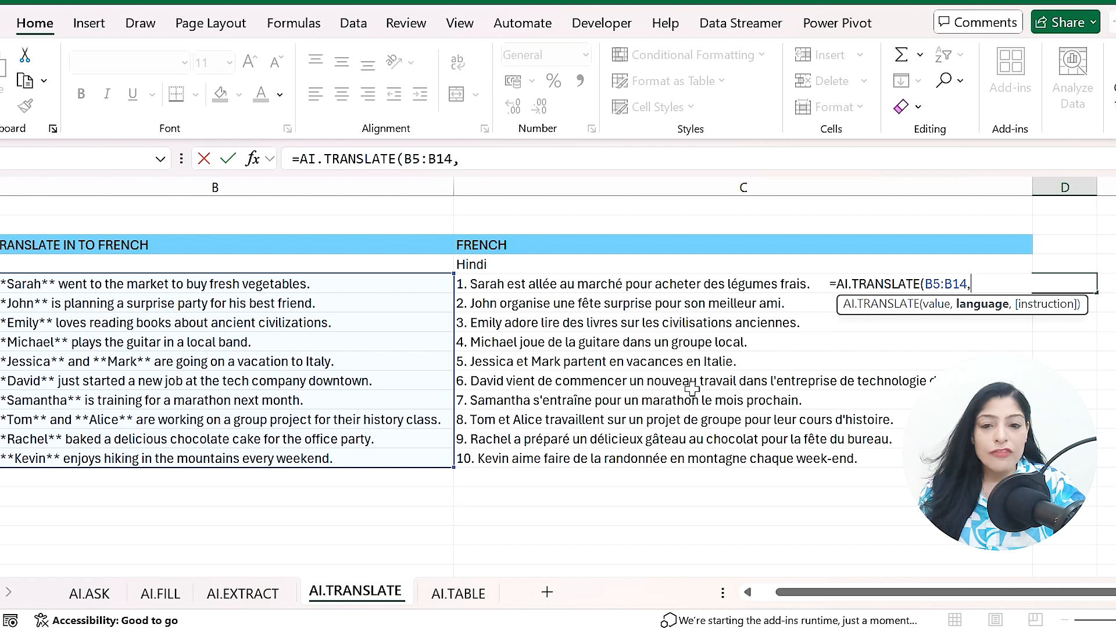
left_click(516, 266)
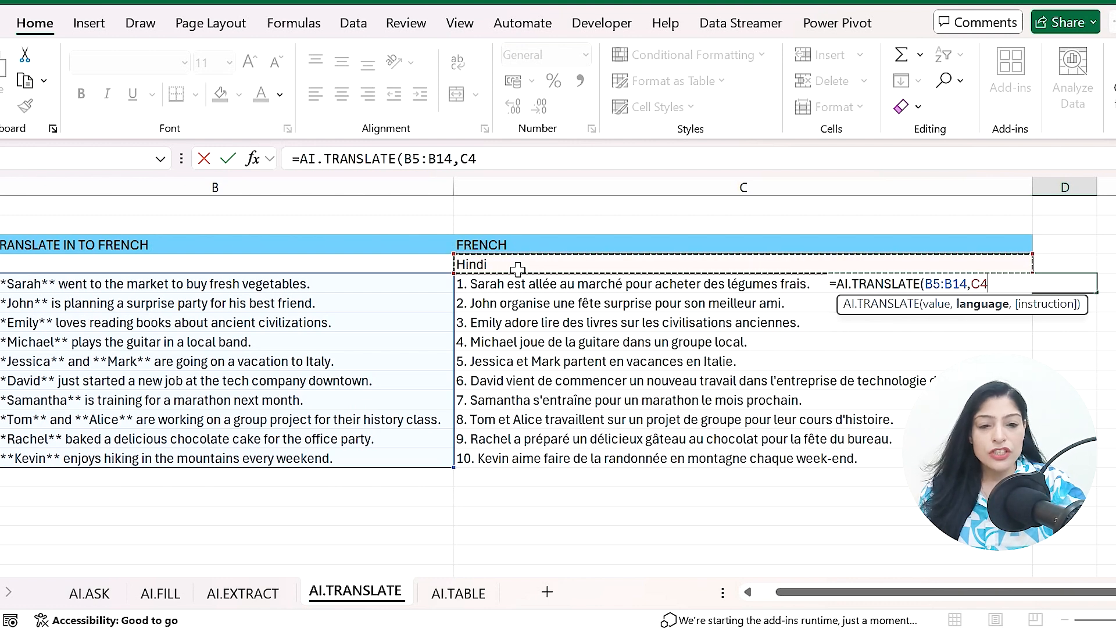
type(")")
key("Return")
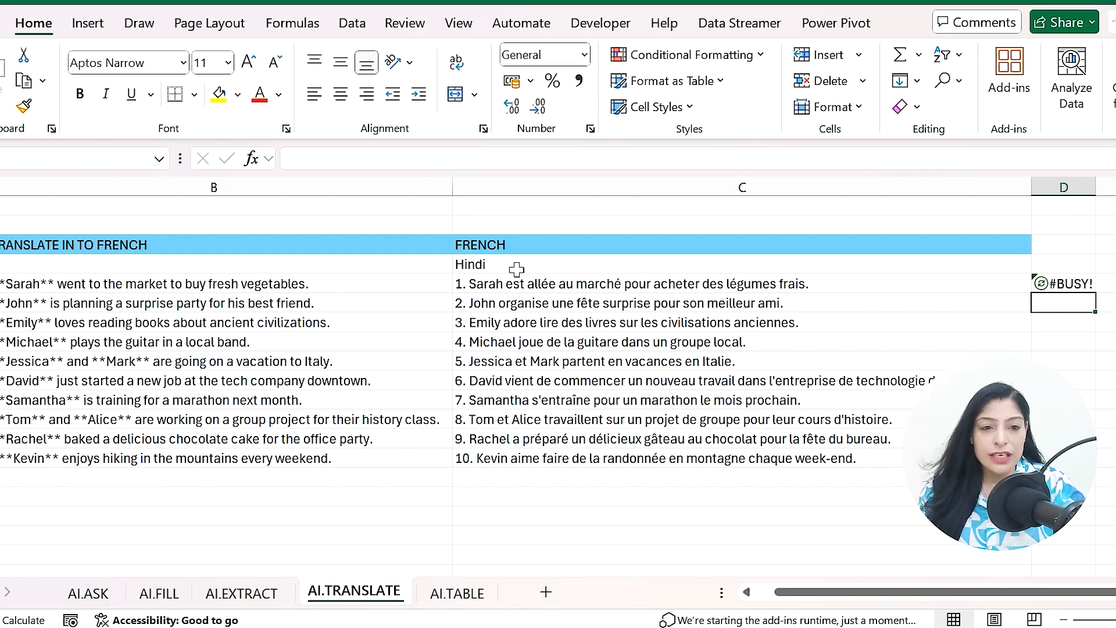
- Autofit column D's width to show the full Hindi translations
key("Up")
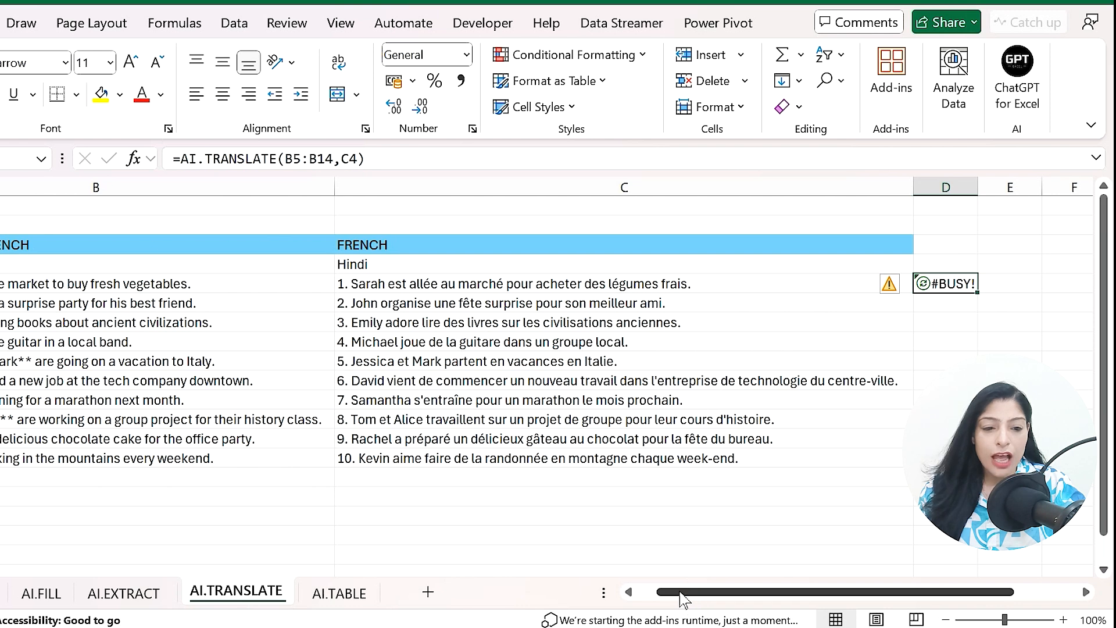
left_click_drag(686, 594, 792, 590)
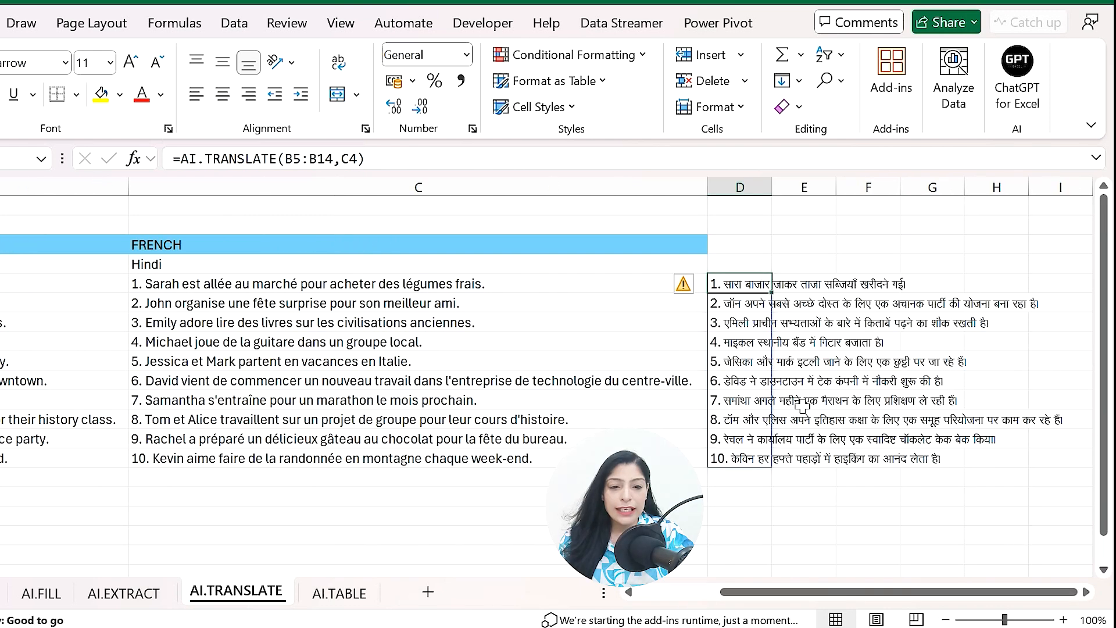
left_click_drag(783, 192, 783, 192)
double_click(784, 192)
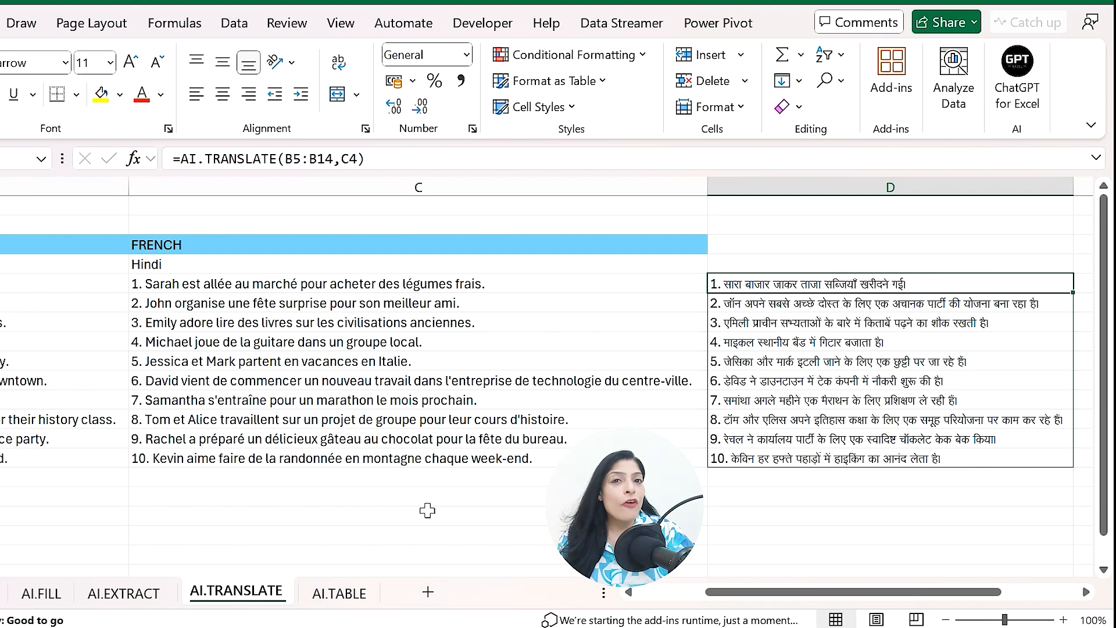
- Switch to the AI.TABLE sheet and enter =AI.TABLE(B2) in B4 to generate the populated-countries table
left_click(336, 593)
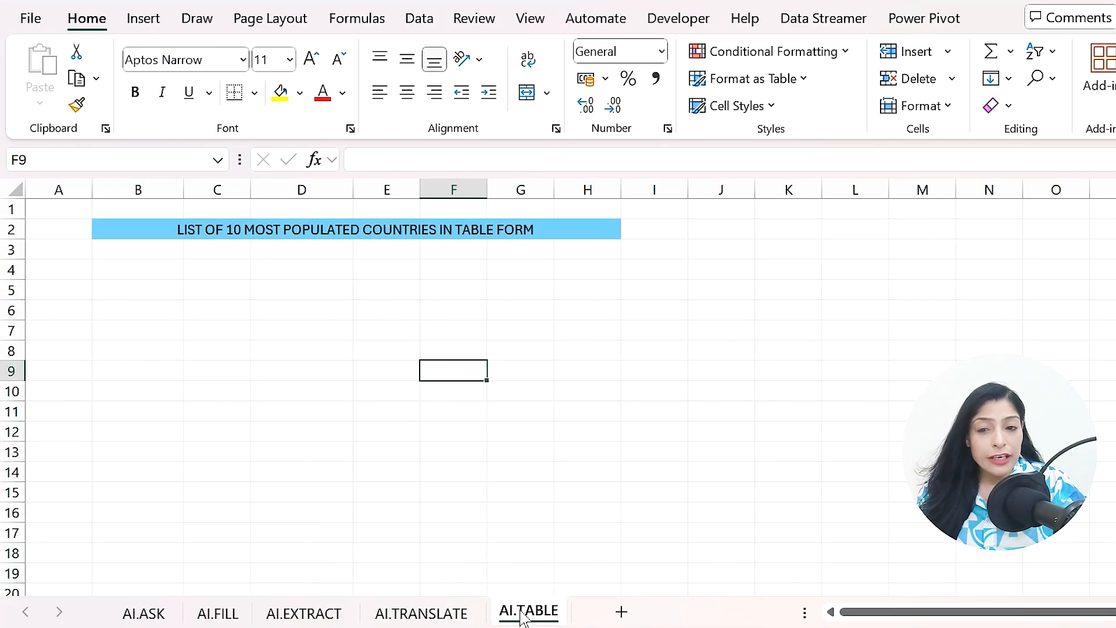
left_click(142, 273)
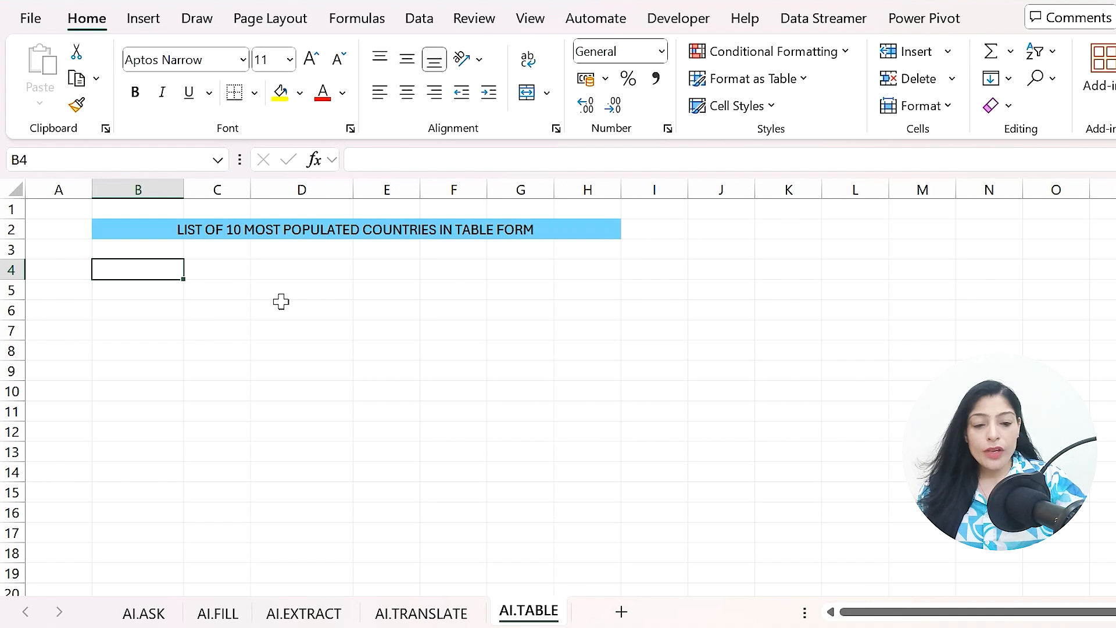
type("=ai")
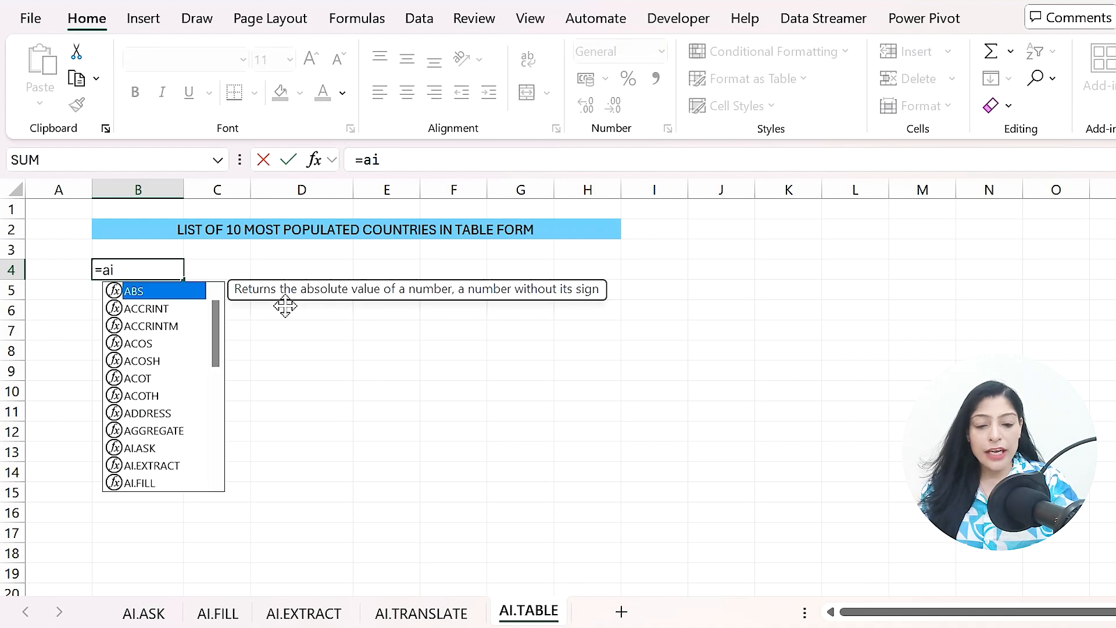
type(".table")
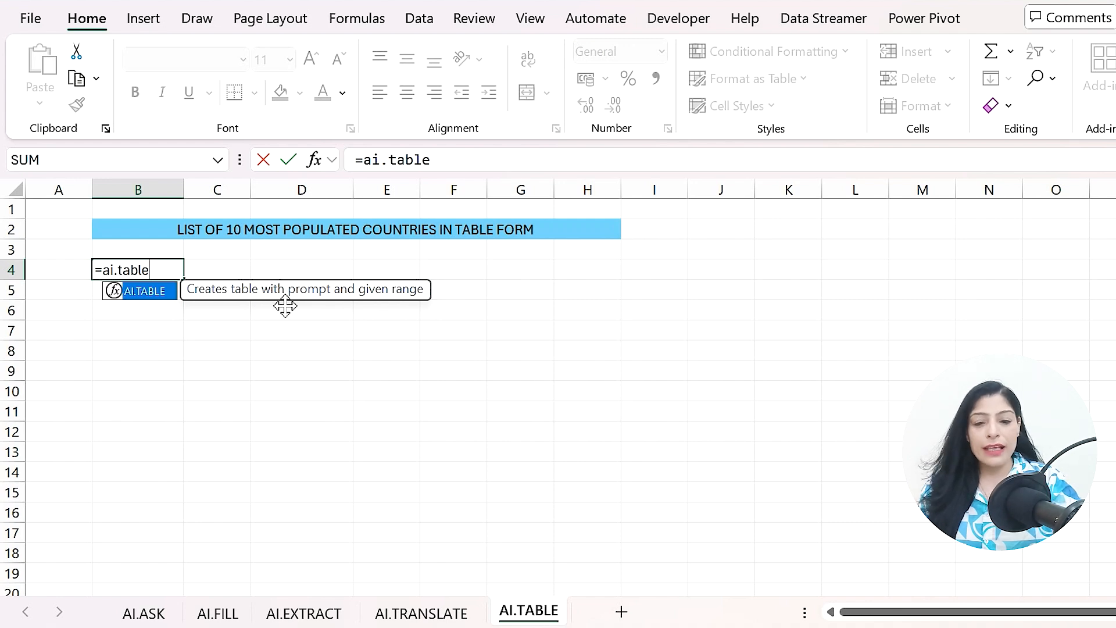
type("(")
left_click(233, 230)
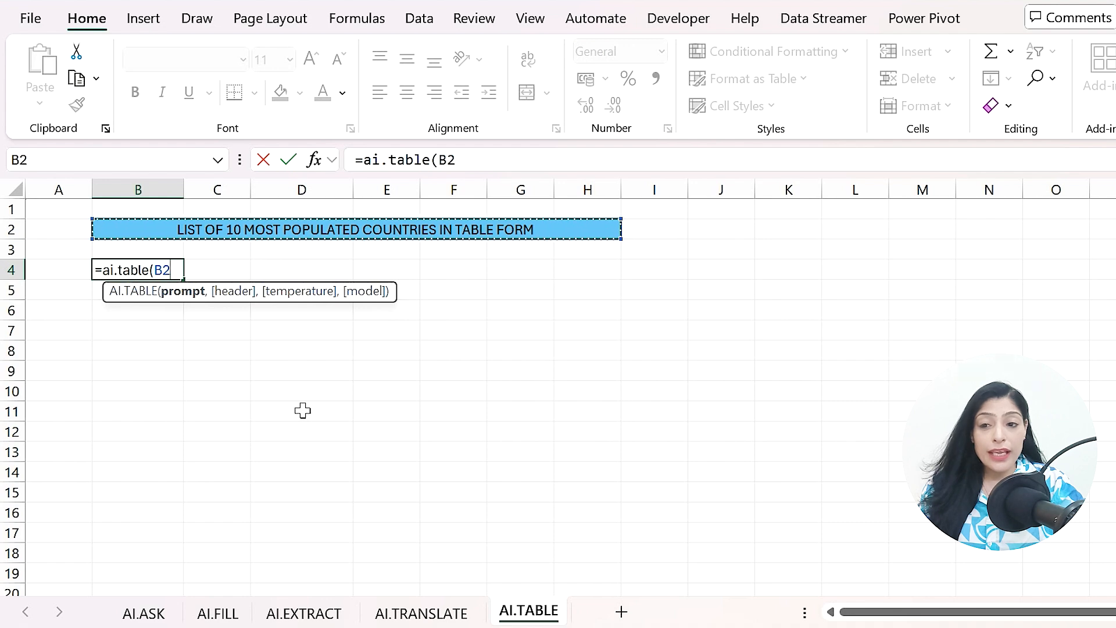
type(")")
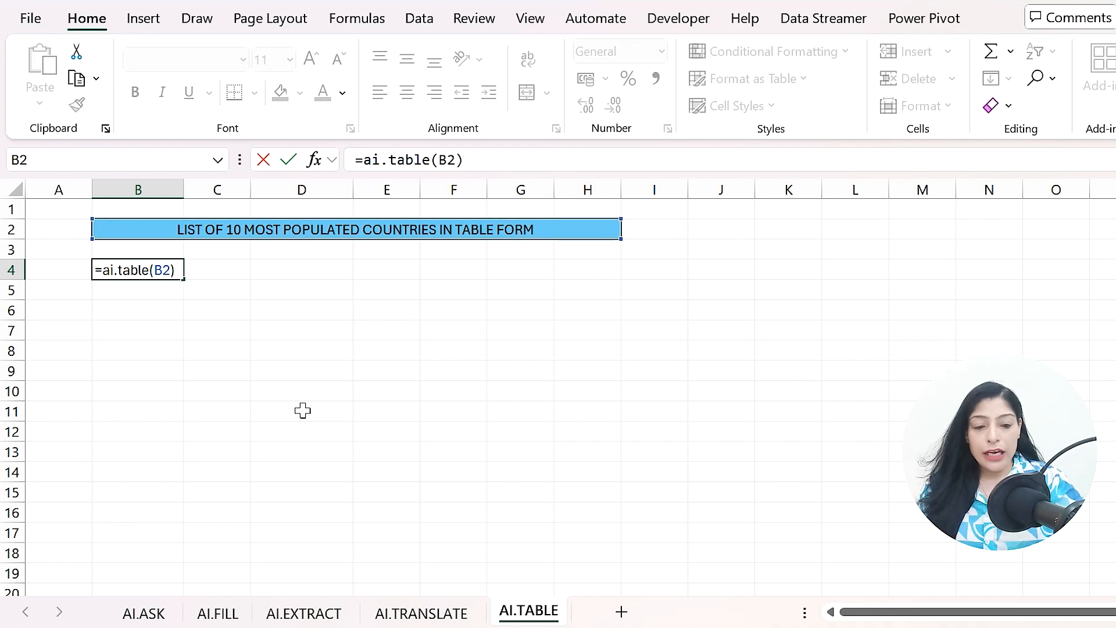
key("Return")
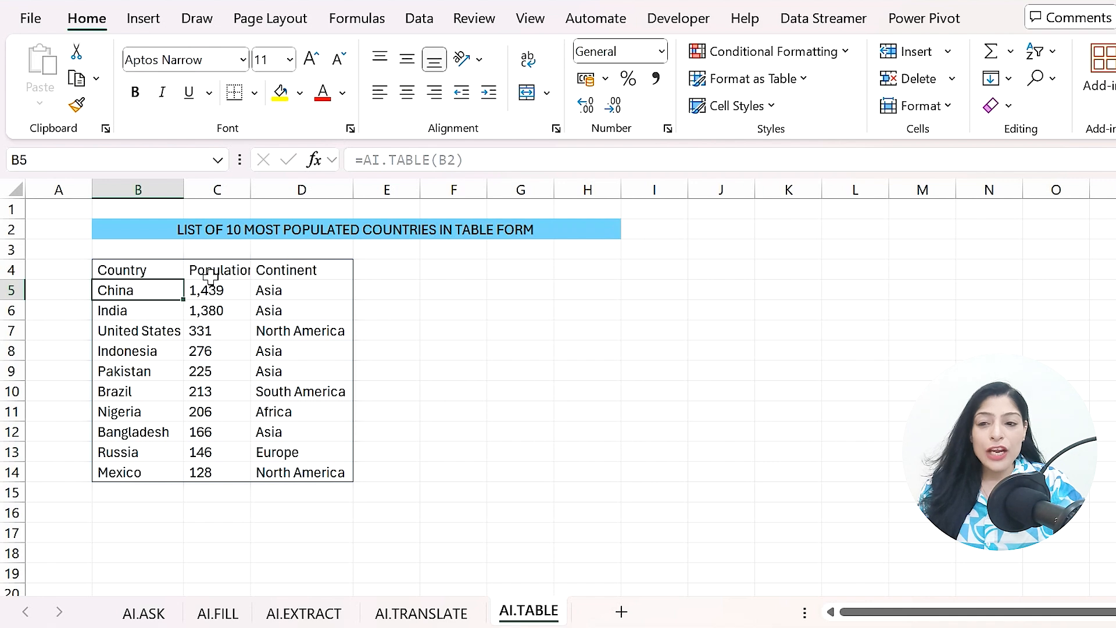
- Autofit column C's width and select the generated table in B4:D14
double_click(250, 190)
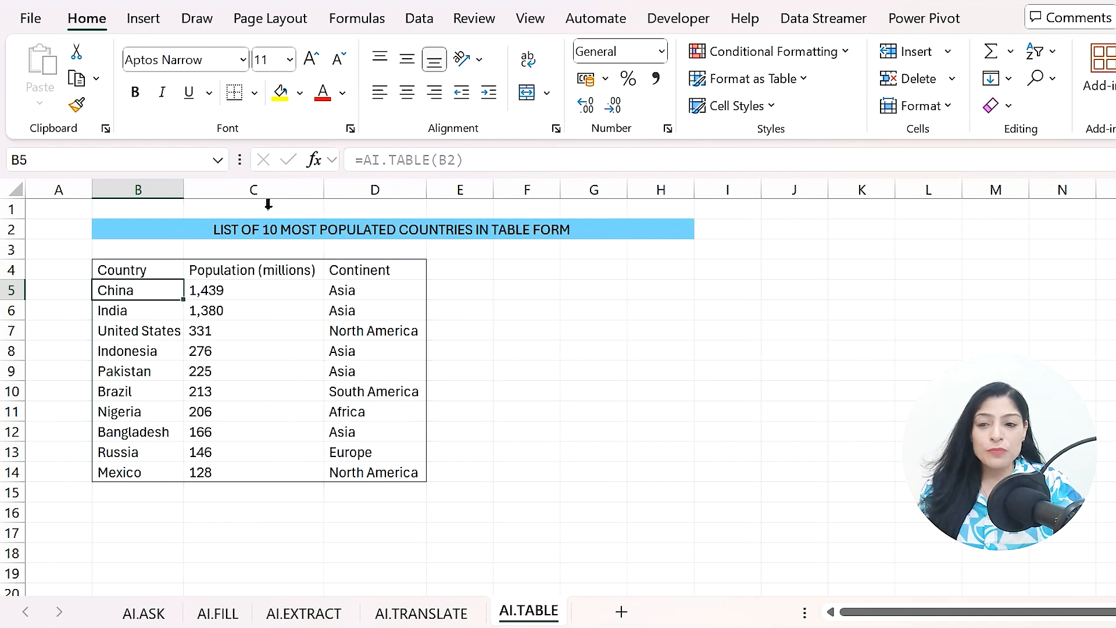
left_click_drag(114, 277, 406, 481)
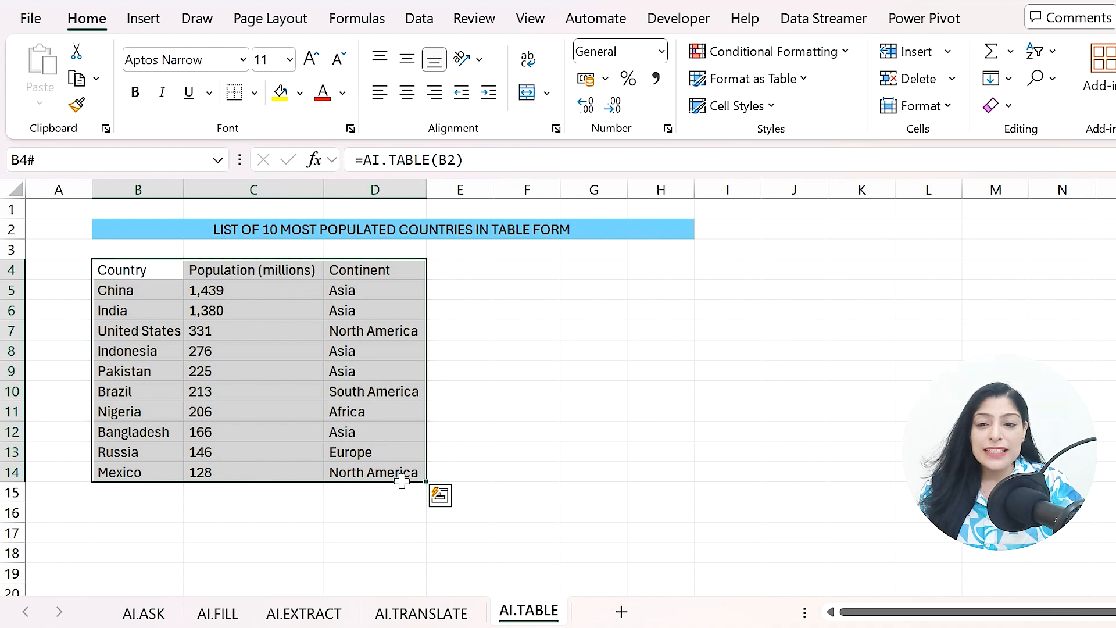